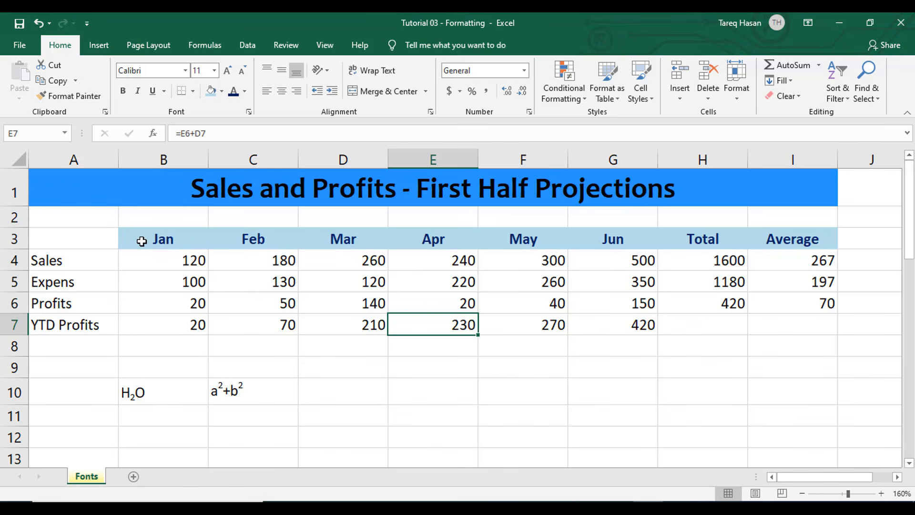
left_click_drag(141, 238, 760, 239)
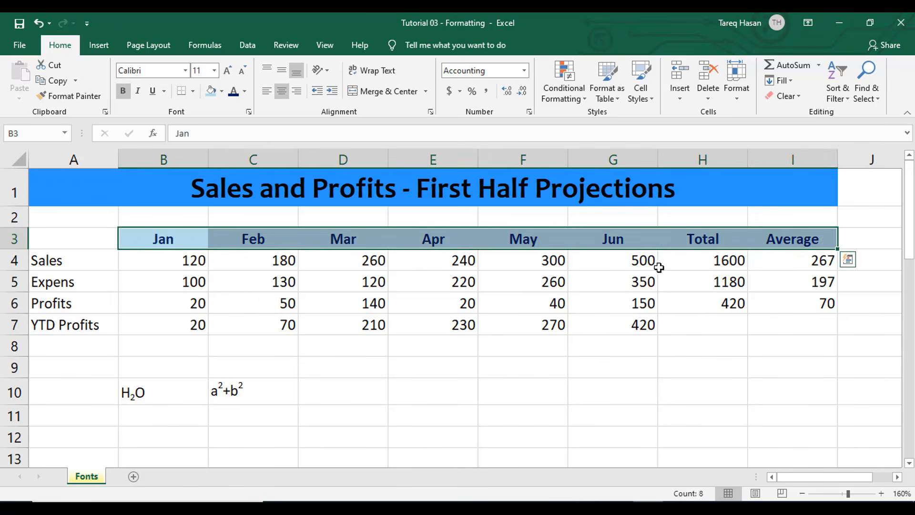
left_click(660, 267)
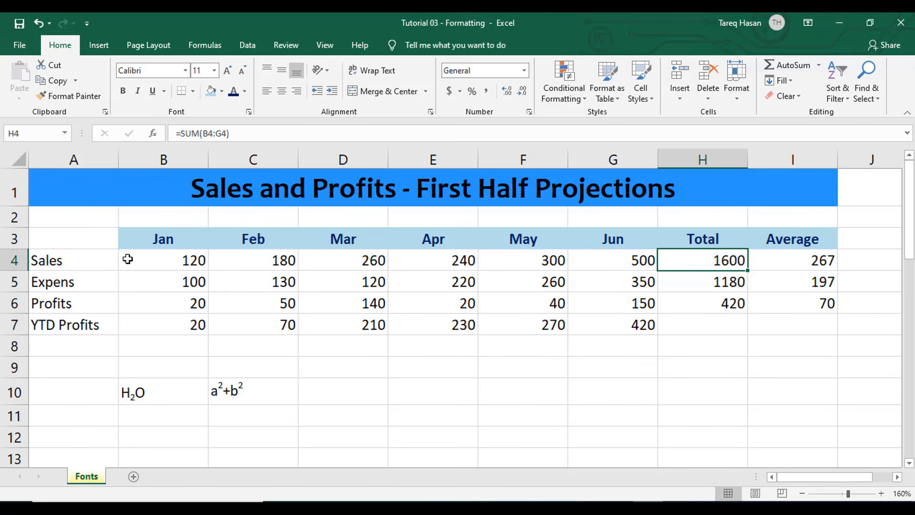
Make the Sales and Expenses figures in B4:I5 bold
left_click_drag(128, 258, 826, 281)
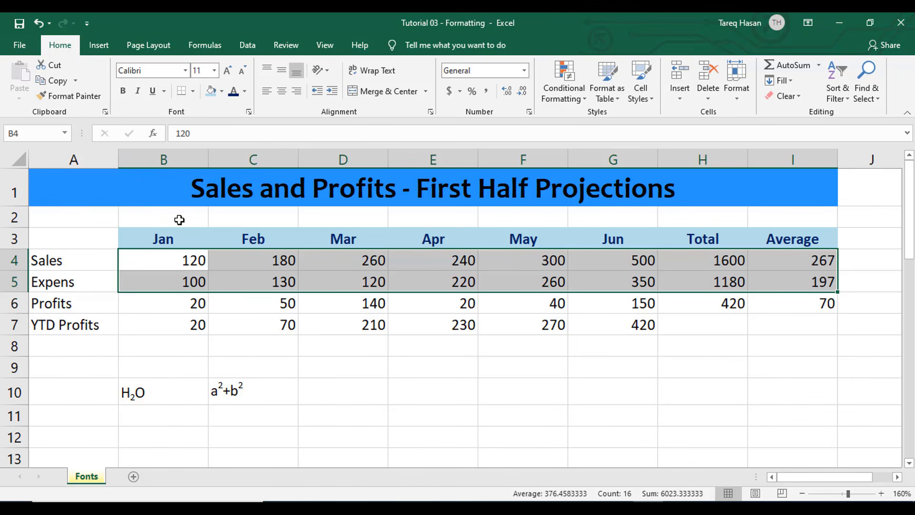
left_click(123, 91)
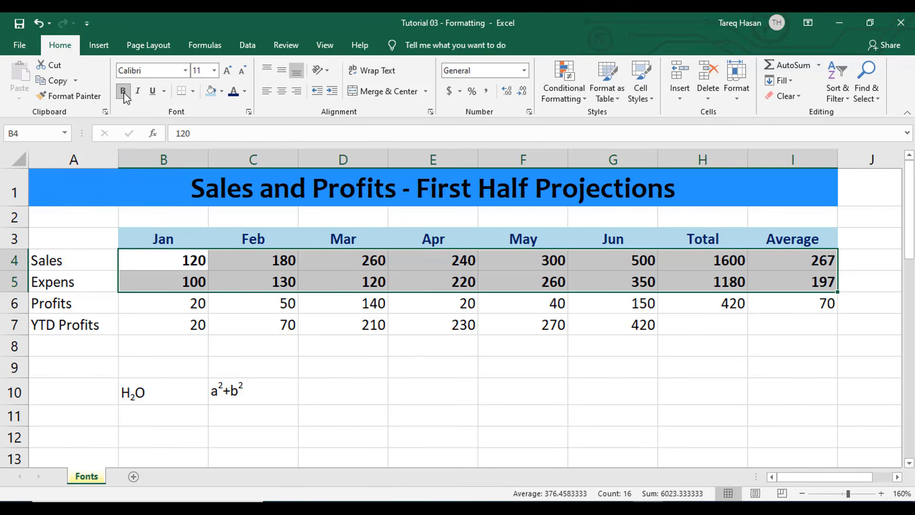
left_click(382, 278)
left_click_drag(165, 260, 649, 281)
left_click(639, 281)
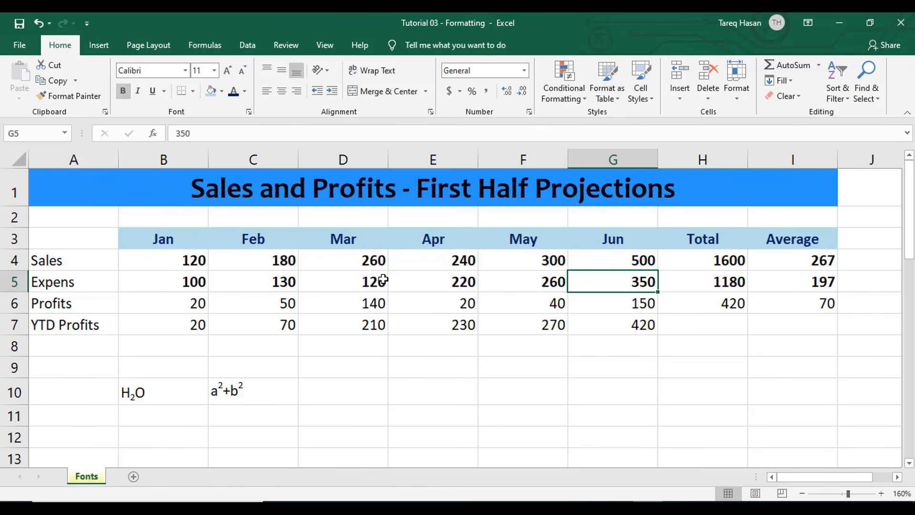
Underline the YTD Profits values in B7:G7
left_click(145, 327)
left_click_drag(275, 327, 645, 323)
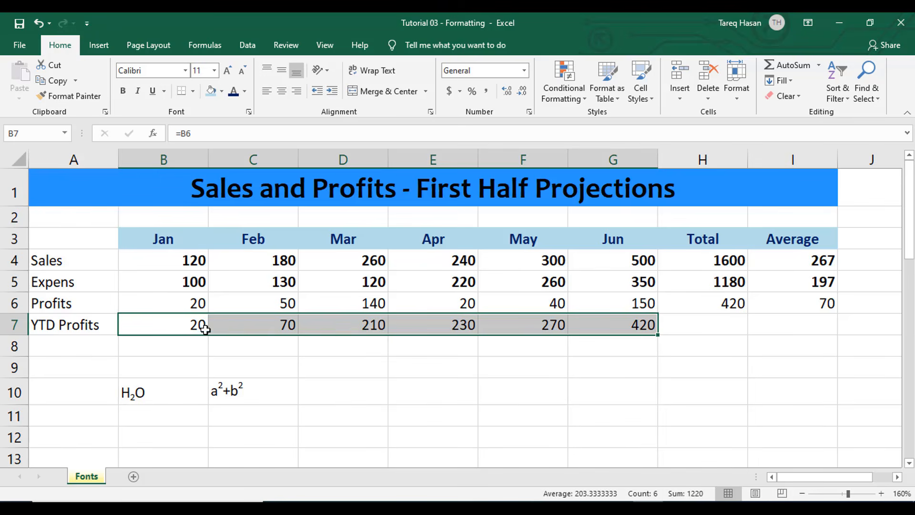
left_click_drag(143, 324, 639, 323)
left_click(151, 91)
left_click(267, 360)
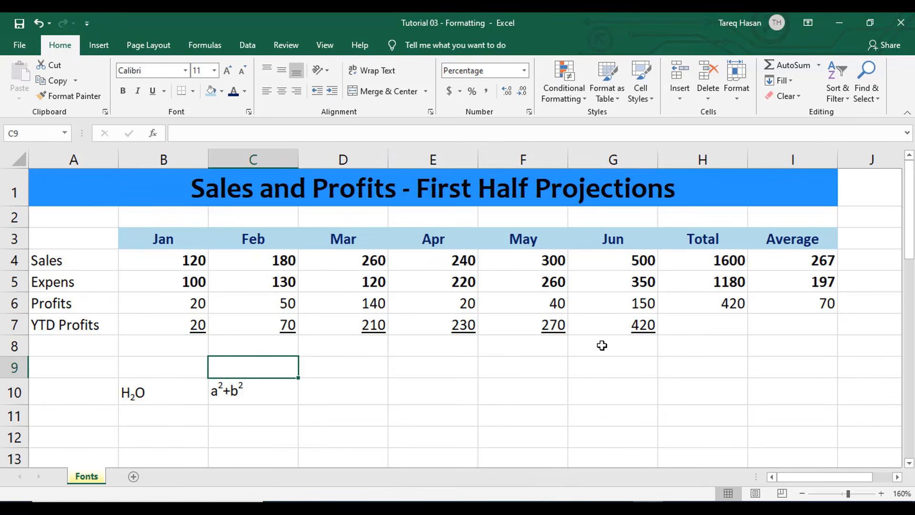
Change the YTD Profits values in B7:G7 to a double underline
left_click_drag(168, 321, 619, 320)
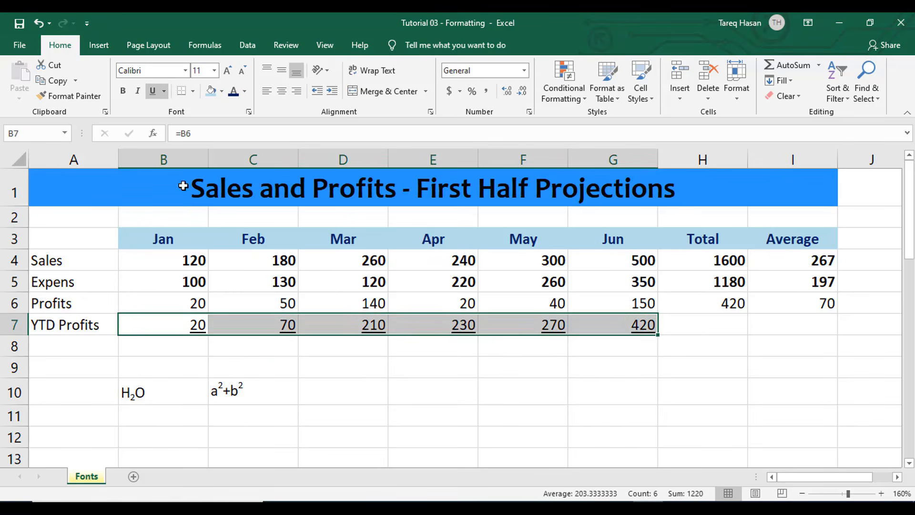
left_click(164, 91)
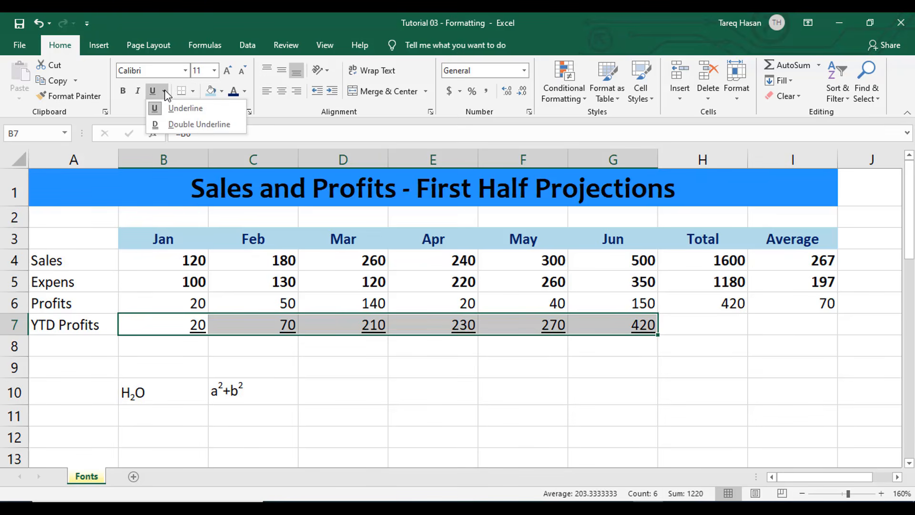
left_click(177, 125)
left_click(399, 348)
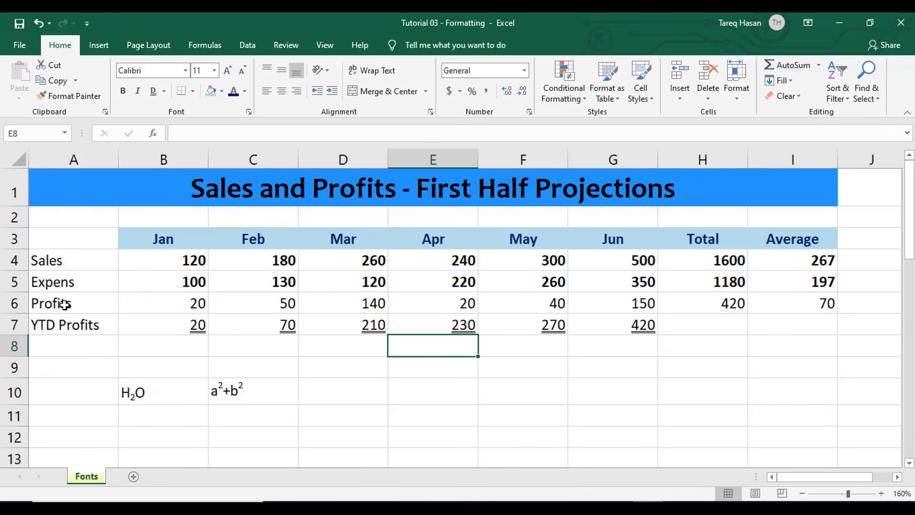
left_click(143, 325)
left_click_drag(325, 326, 595, 327)
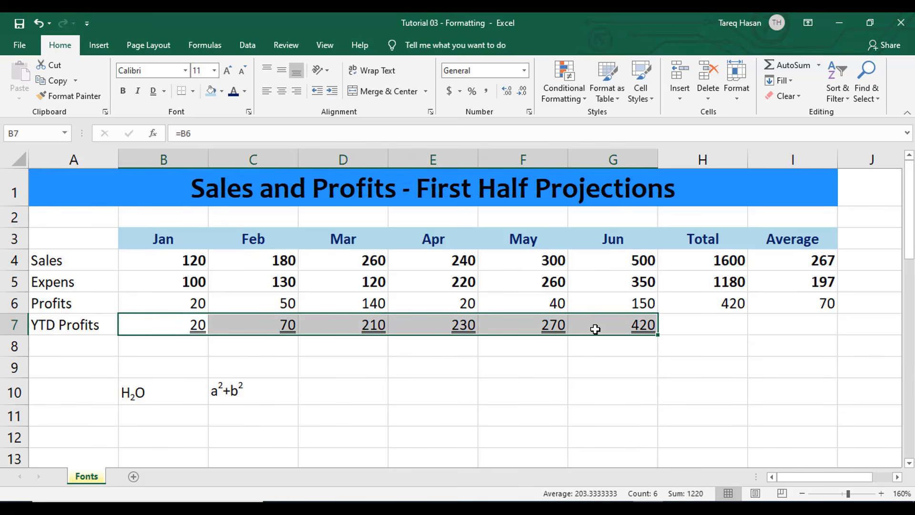
left_click(543, 365)
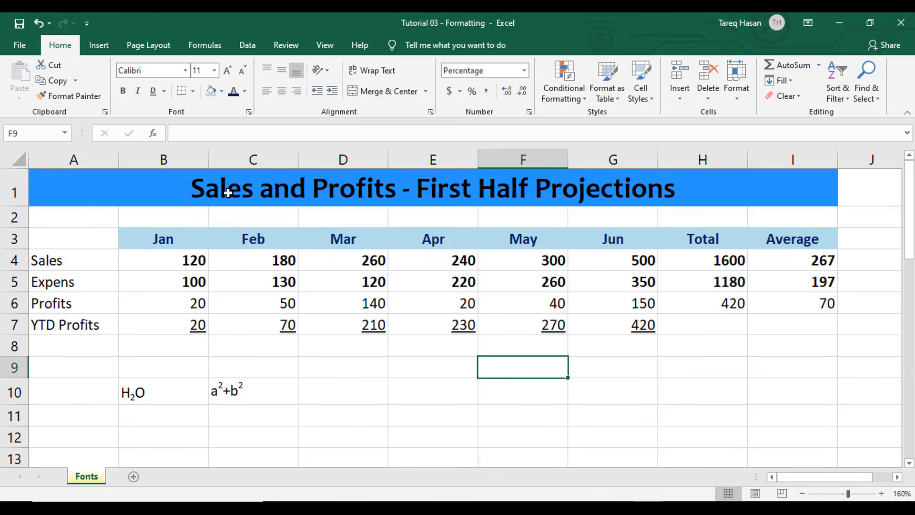
Change the font of the merged title in row 1 to Times New Roman
left_click(263, 196)
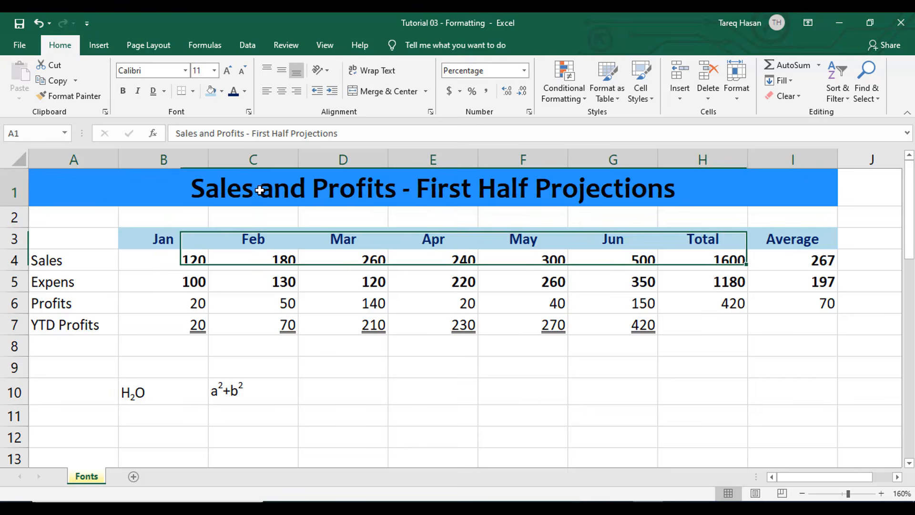
left_click(306, 266)
left_click(318, 194)
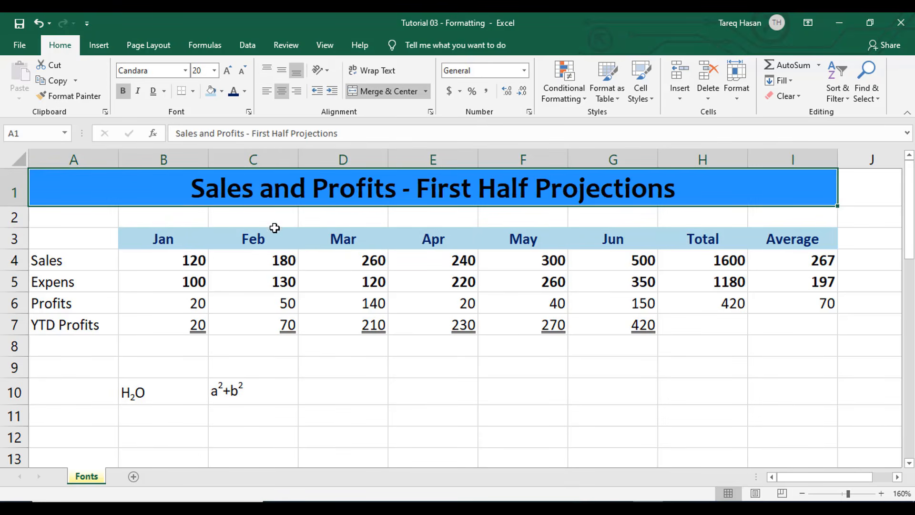
left_click(245, 219)
left_click(274, 186)
left_click(185, 69)
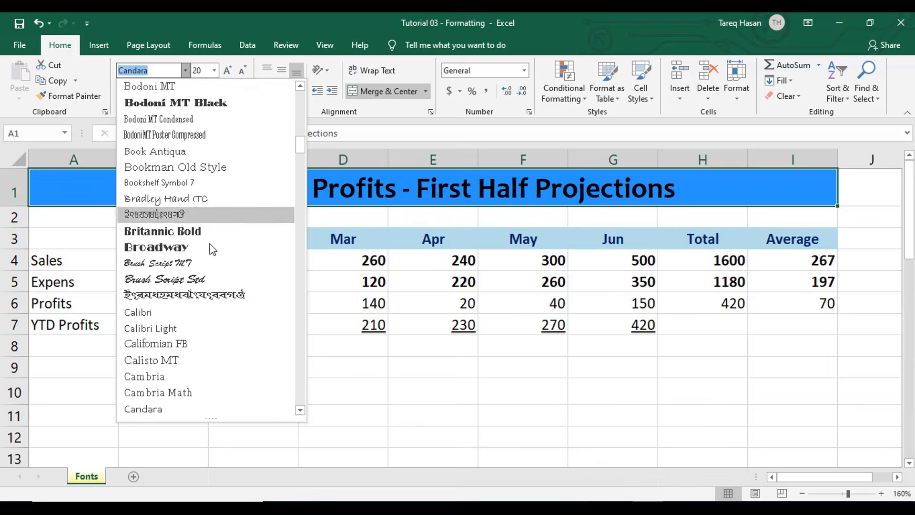
scroll(215, 247, "down", 1)
scroll(215, 248, "down", 20)
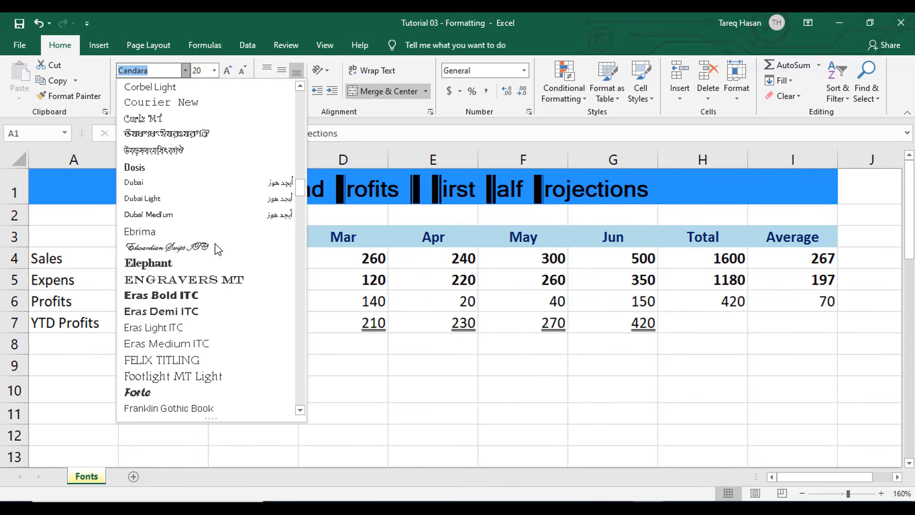
scroll(215, 245, "down", 12)
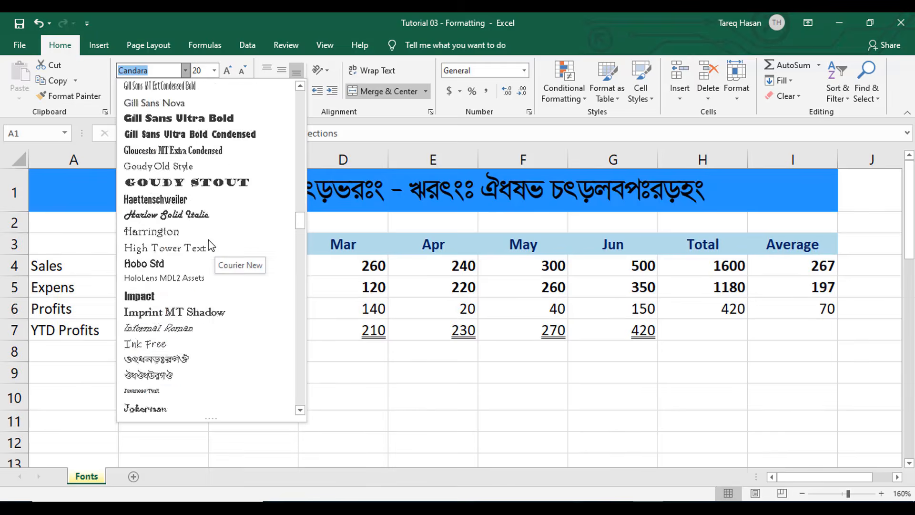
scroll(210, 244, "down", 12)
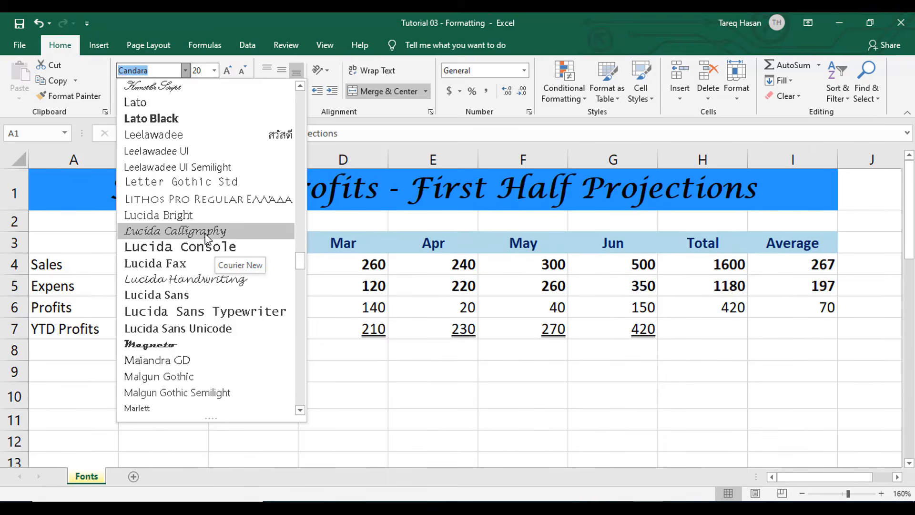
scroll(190, 224, "down", 5)
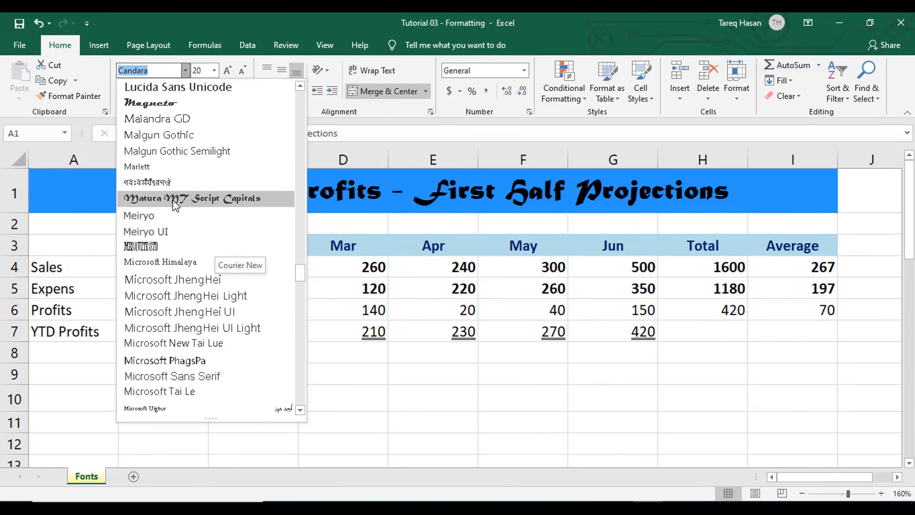
scroll(174, 201, "down", 10)
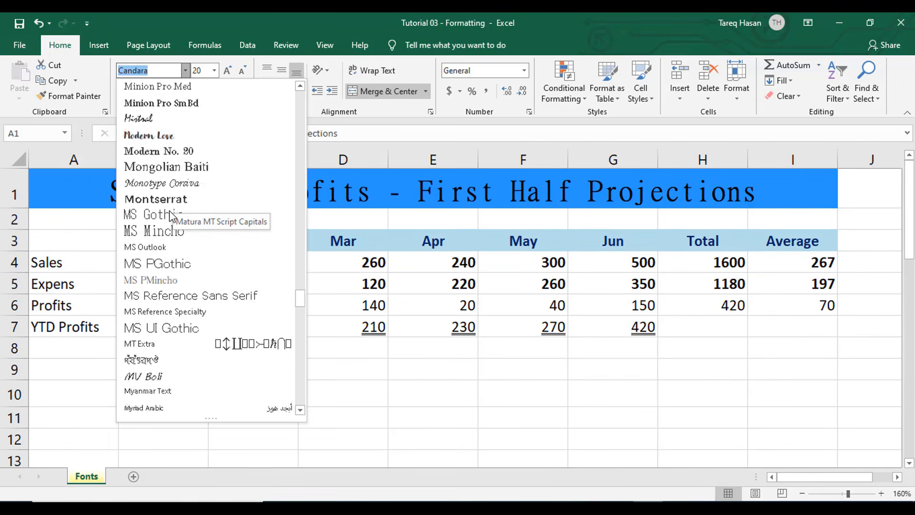
scroll(169, 212, "down", 20)
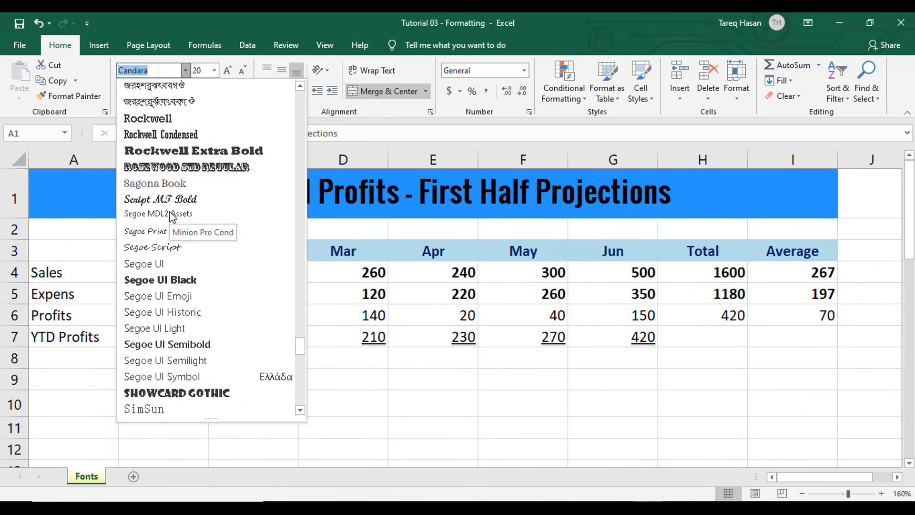
scroll(172, 217, "down", 8)
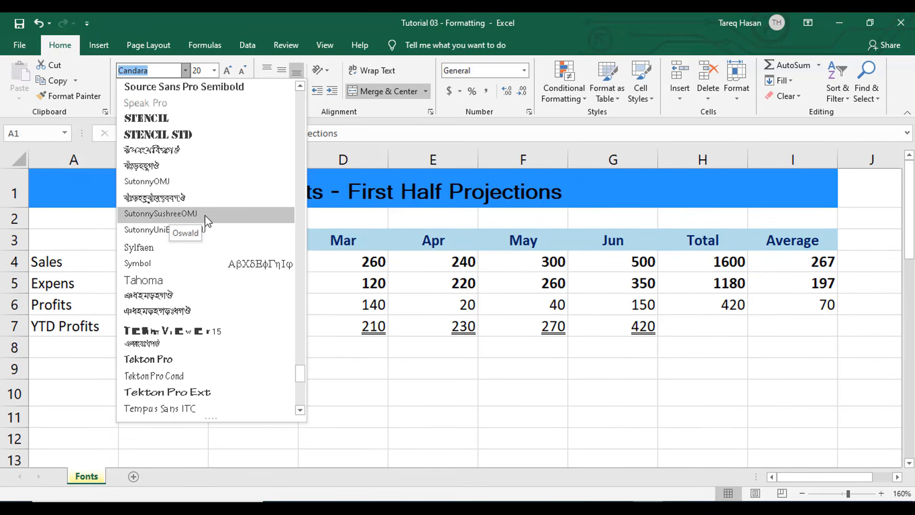
scroll(173, 217, "down", 5)
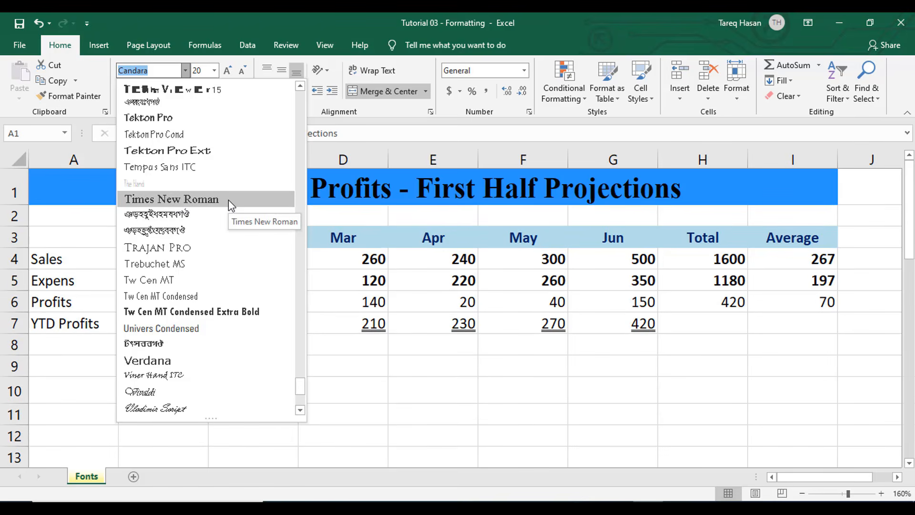
left_click(228, 199)
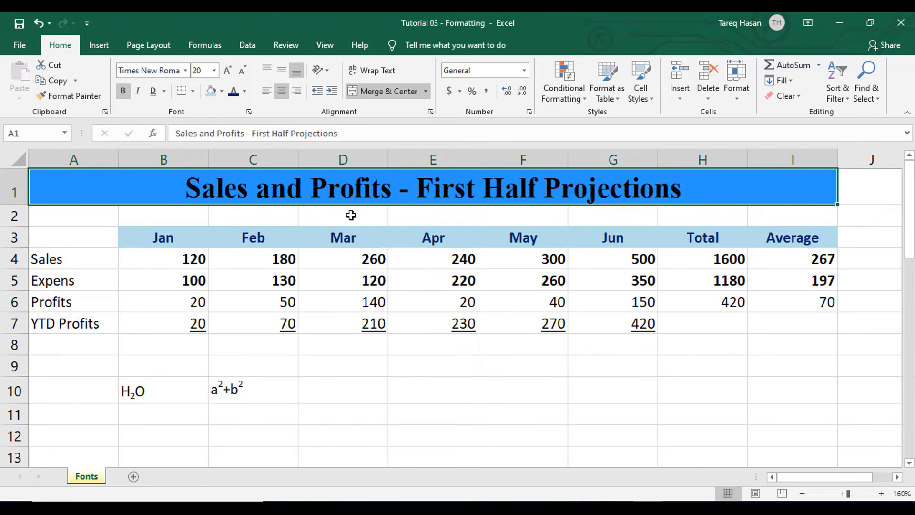
Grow the title's font size step by step, then shrink it back to 24 pt
left_click(486, 243)
left_click(419, 191)
left_click(227, 74)
left_click(227, 74)
left_click(227, 74)
left_click(226, 74)
left_click(227, 74)
left_click(243, 72)
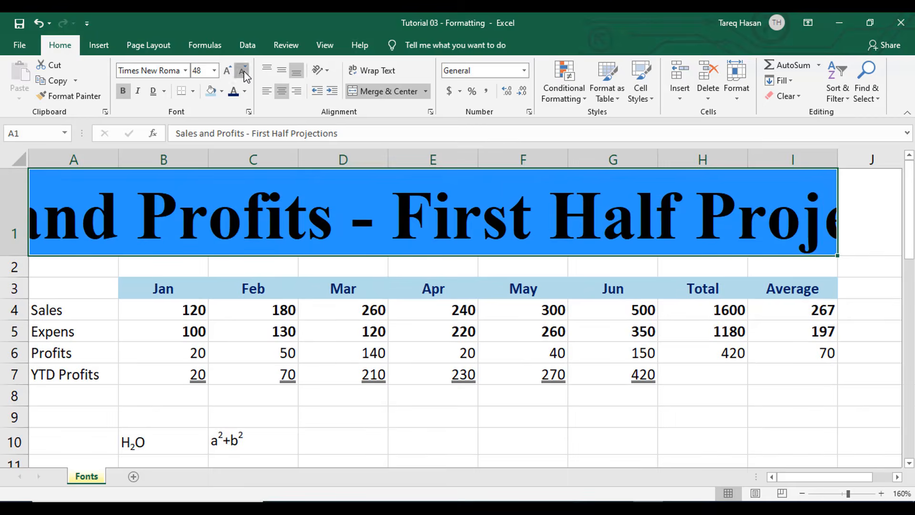
left_click(242, 71)
left_click(243, 71)
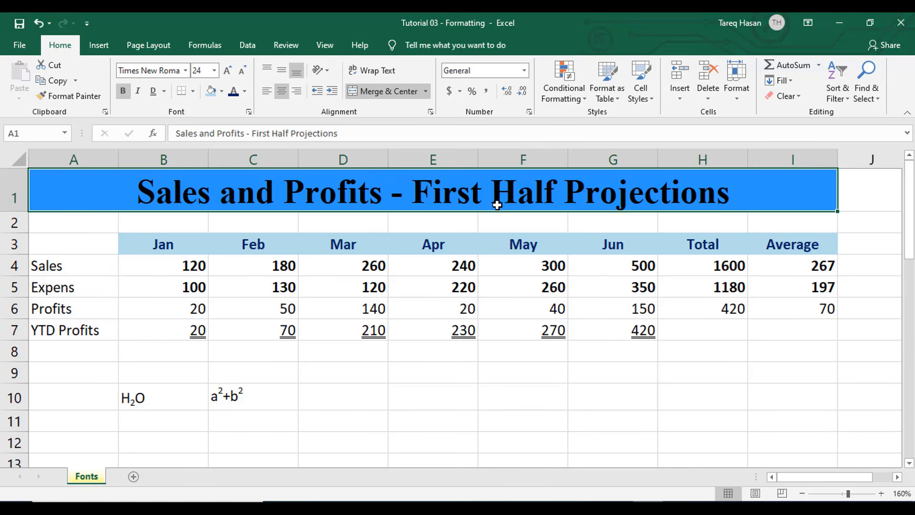
Open the font settings for cell E5 and choose Times New Roman as the font
left_click(455, 284)
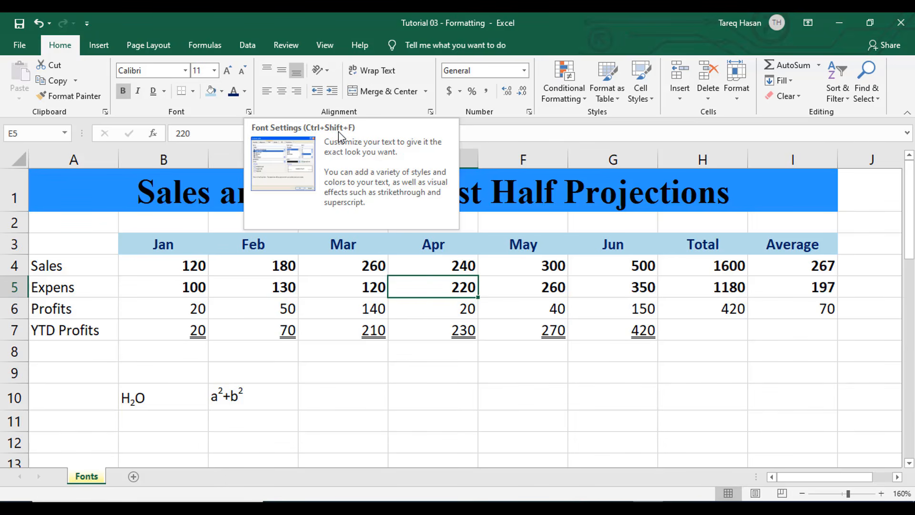
left_click(248, 113)
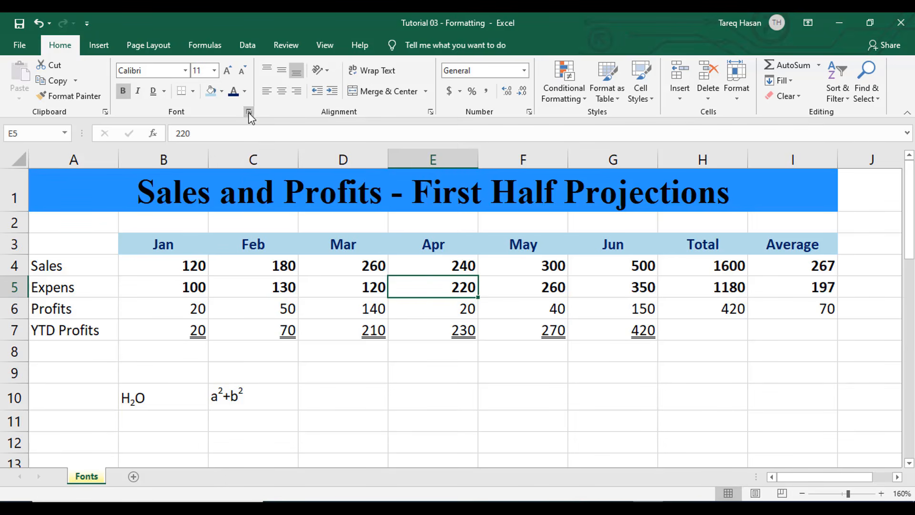
left_click_drag(436, 72, 478, 92)
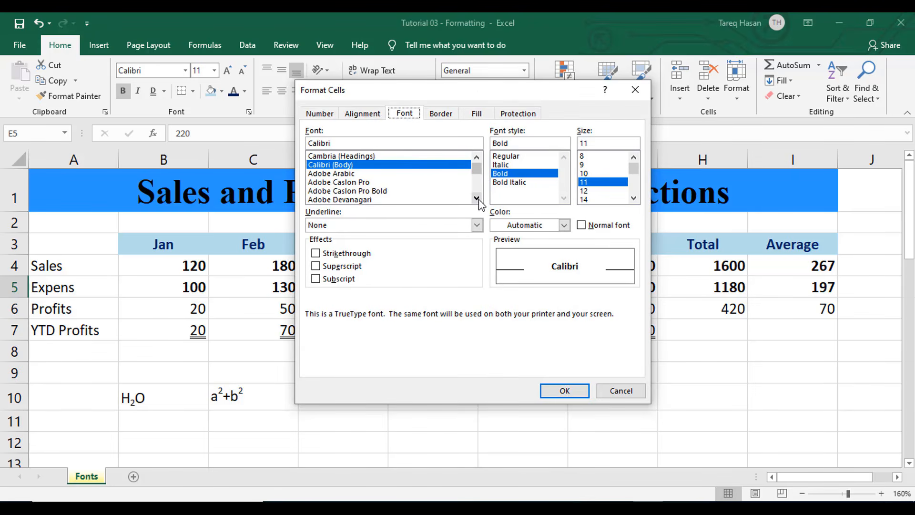
scroll(363, 191, "down", 15)
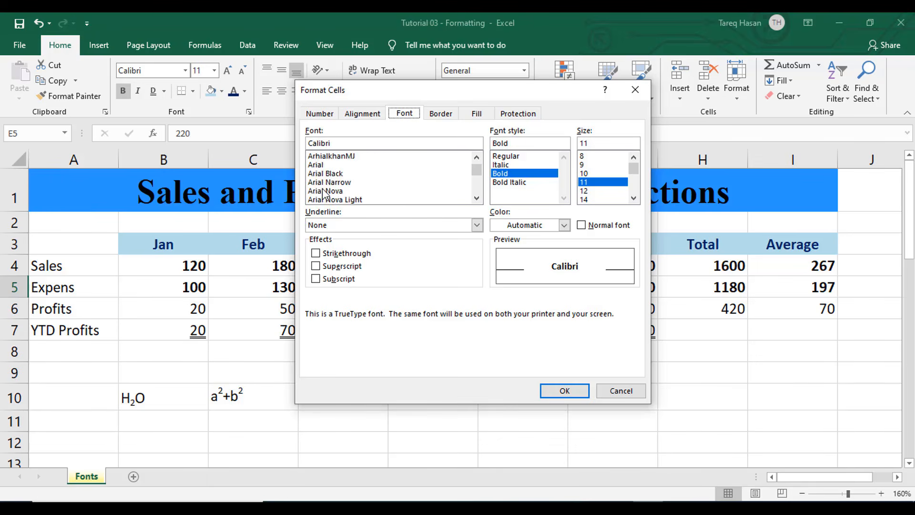
scroll(347, 177, "down", 10)
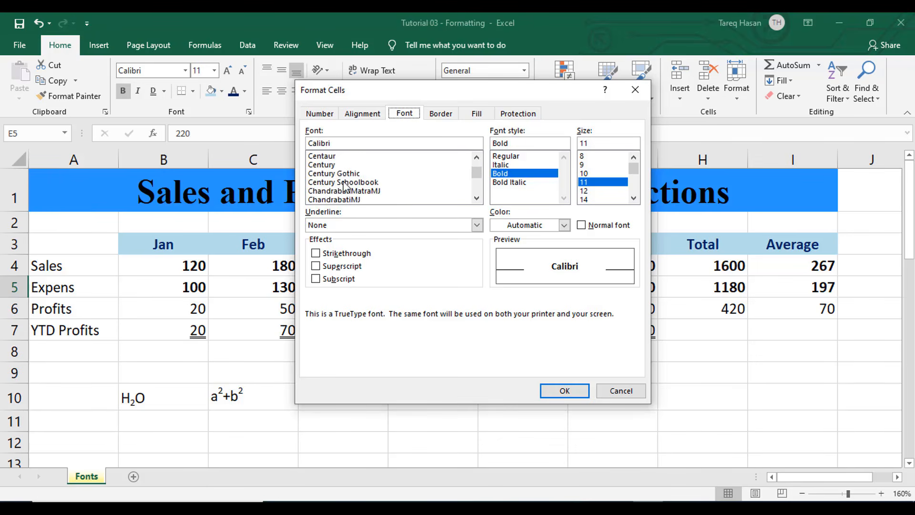
scroll(345, 186, "down", 12)
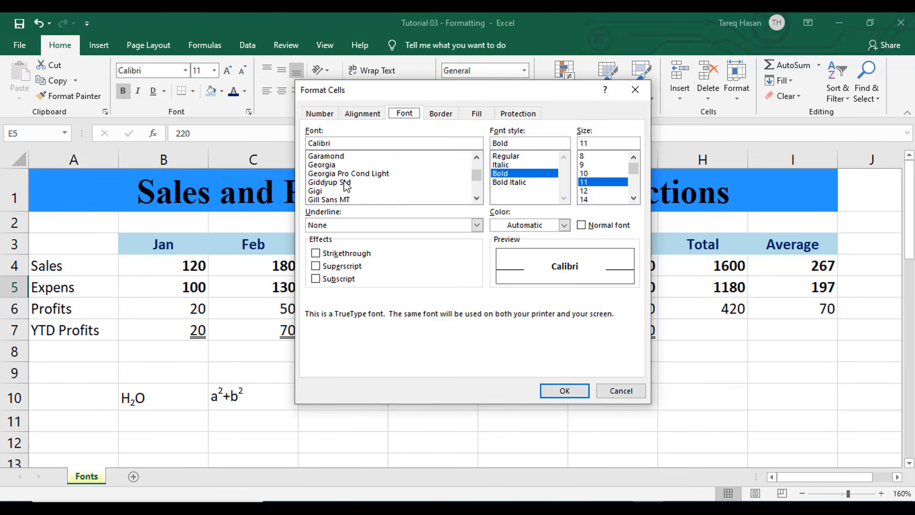
scroll(345, 186, "down", 15)
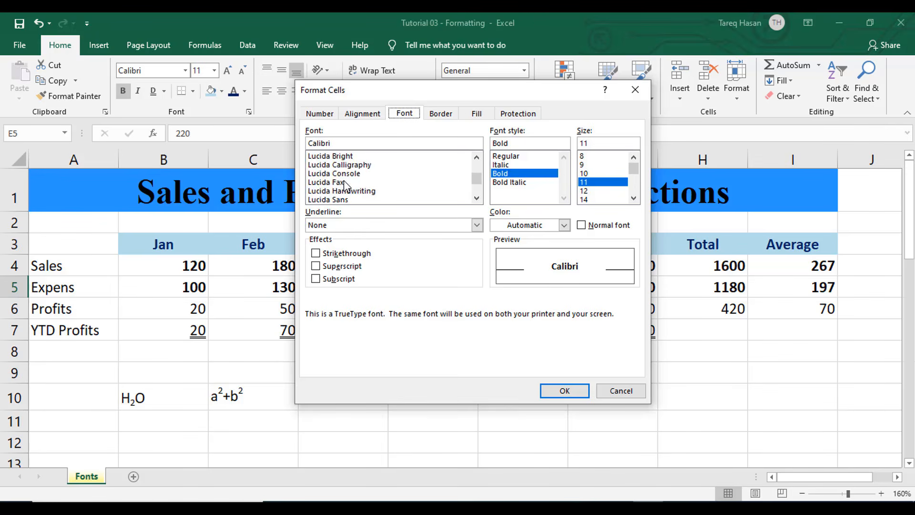
scroll(346, 186, "down", 15)
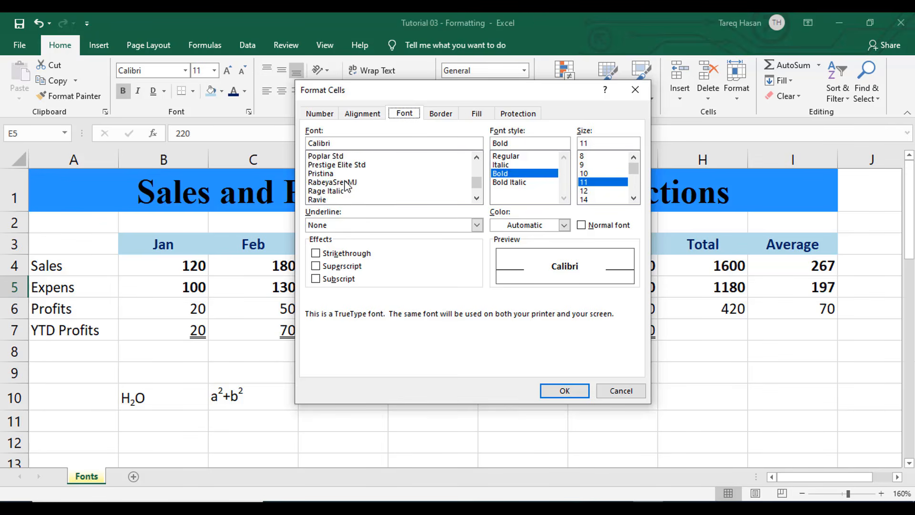
scroll(346, 185, "down", 15)
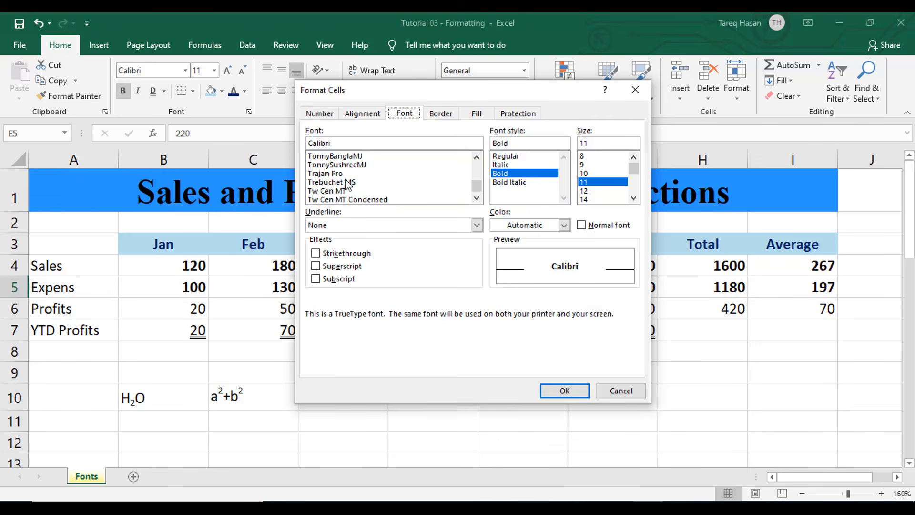
scroll(382, 187, "down", 3)
scroll(373, 190, "up", 8)
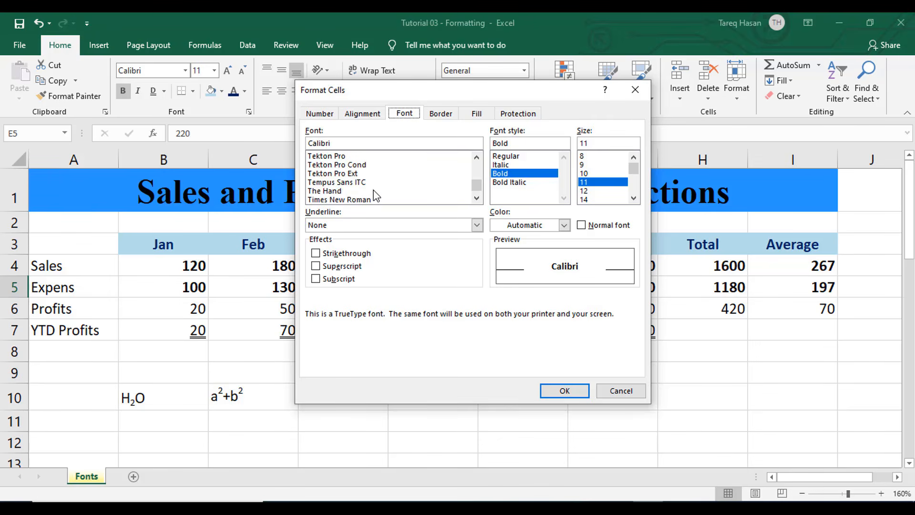
scroll(375, 191, "up", 2)
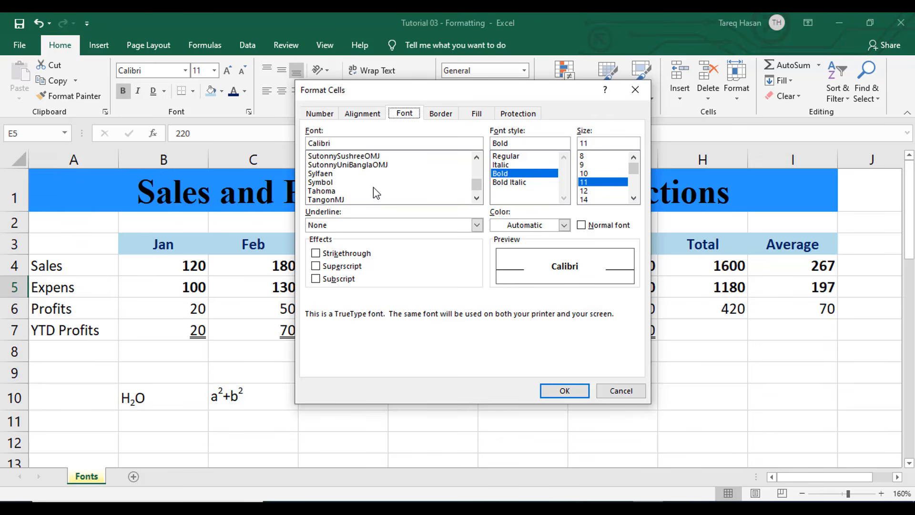
scroll(377, 192, "down", 2)
scroll(376, 193, "up", 1)
scroll(374, 187, "down", 3)
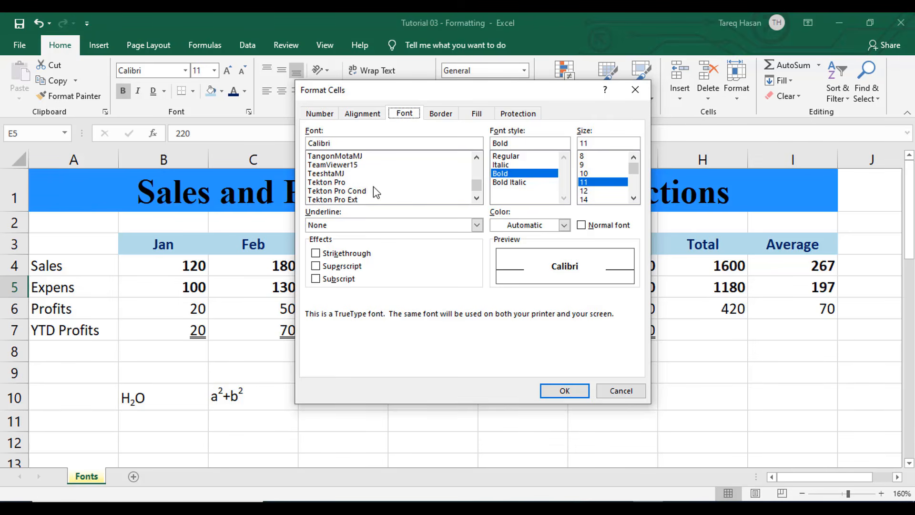
left_click(364, 175)
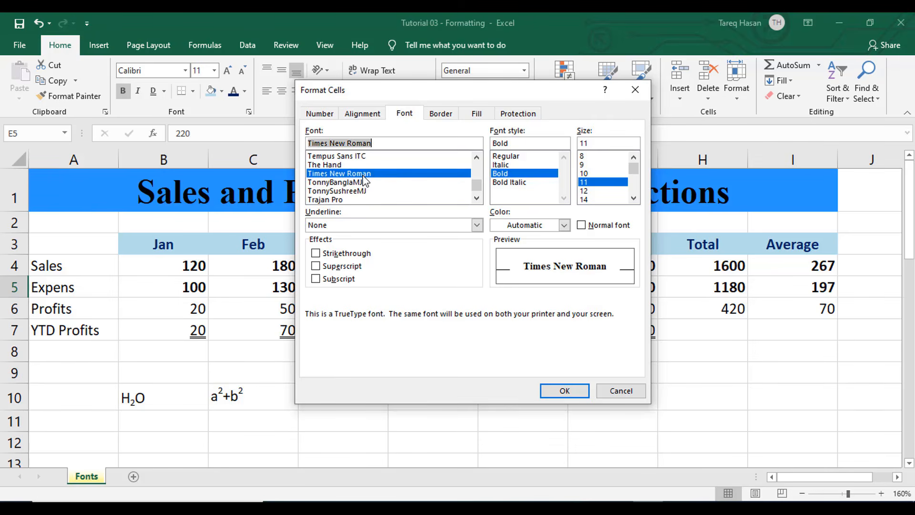
Try the Italic and Bold Italic font styles, ending on Regular
left_click(515, 156)
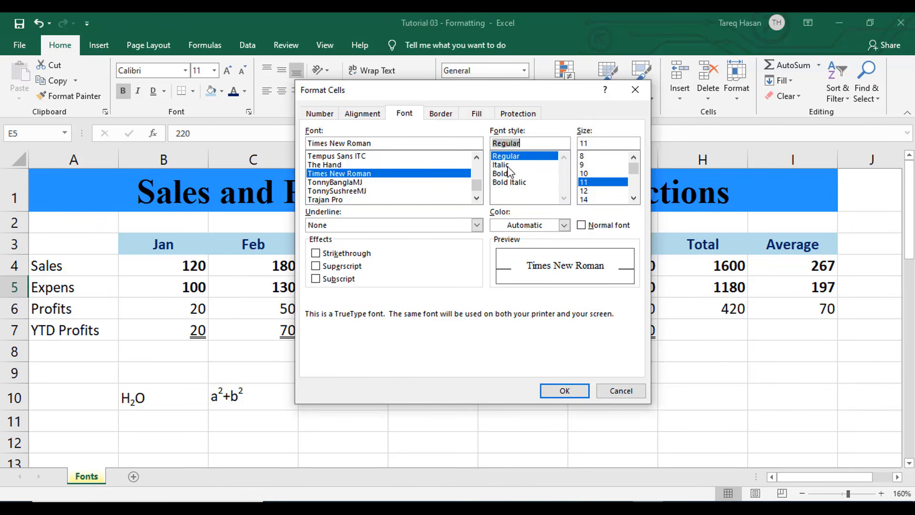
left_click(508, 166)
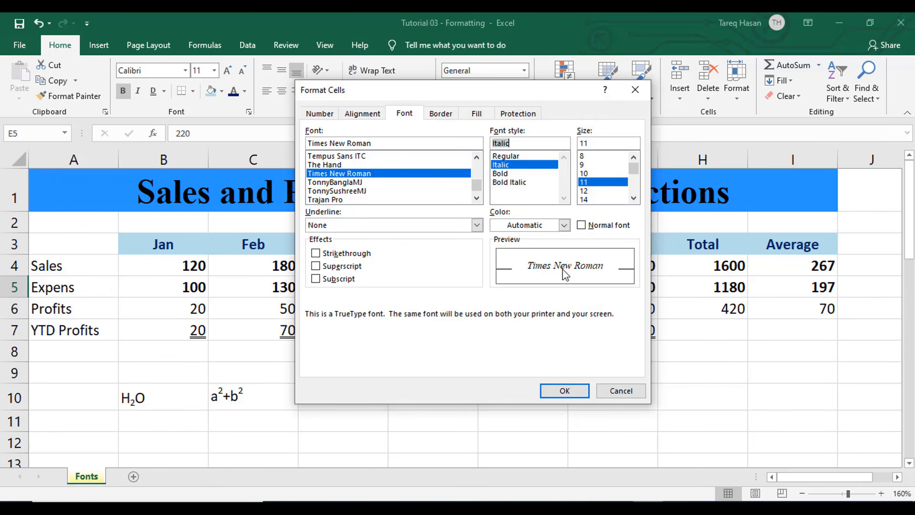
left_click(517, 183)
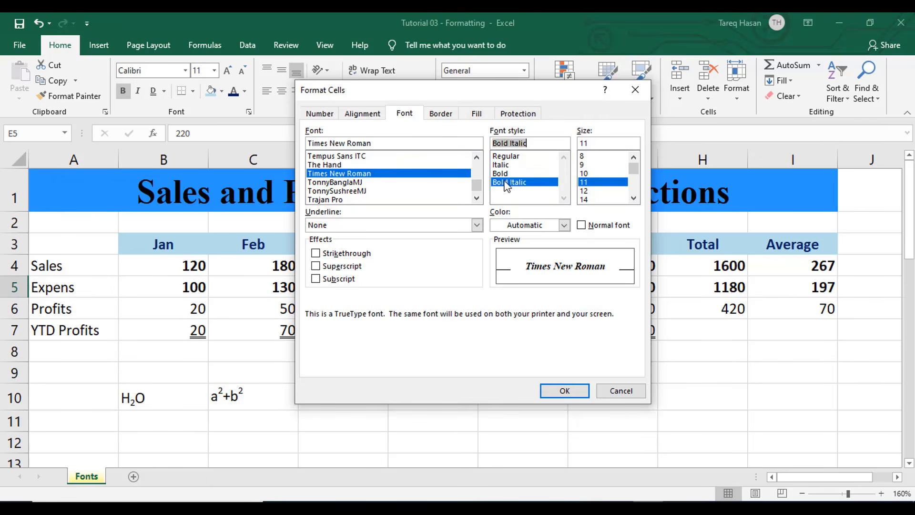
left_click(510, 158)
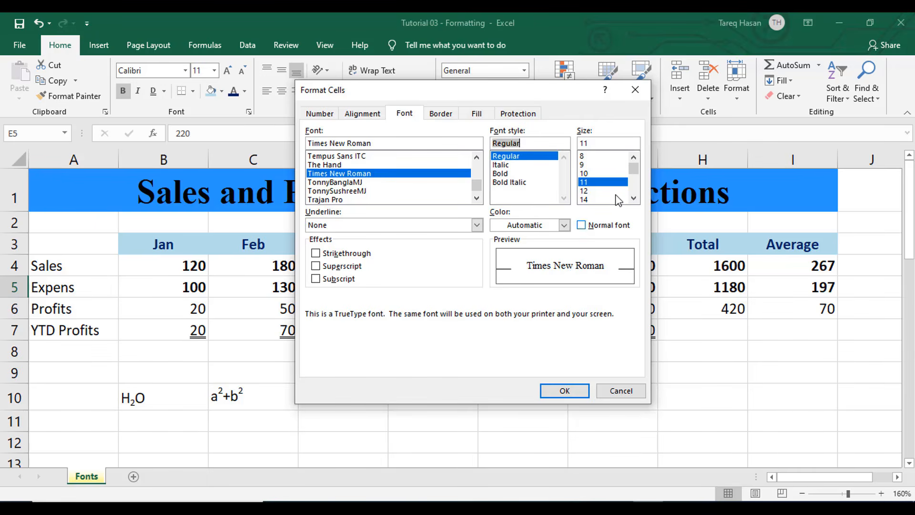
Set the font size to 16 and apply the font settings to E5
scroll(603, 189, "down", 4)
left_click(585, 191)
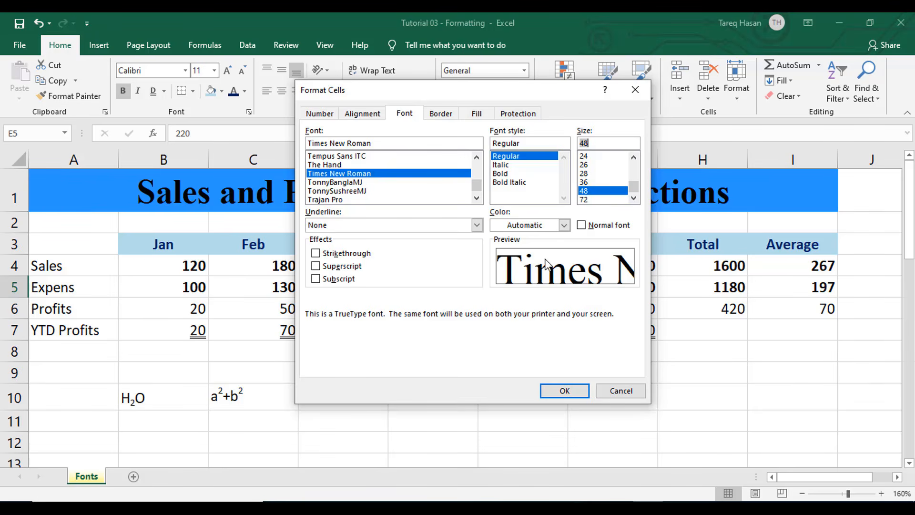
left_click(603, 164)
key("Up")
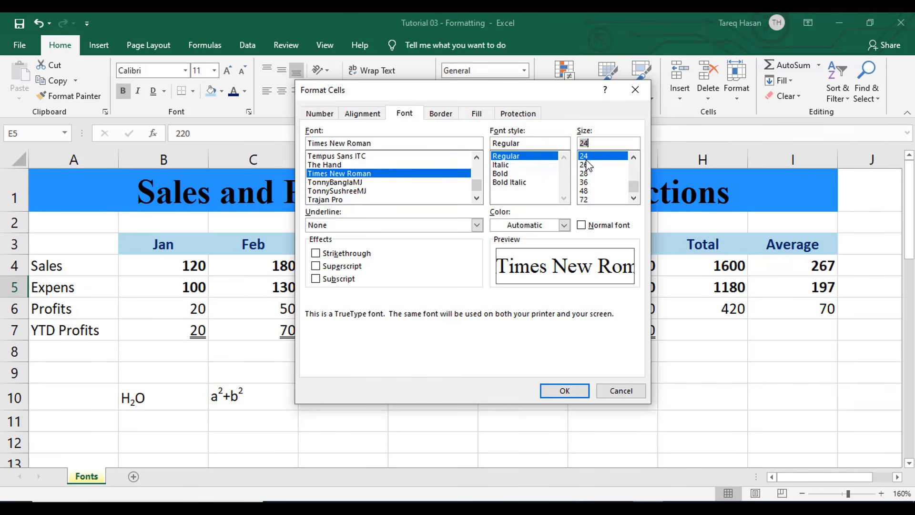
left_click(634, 158)
key("Up")
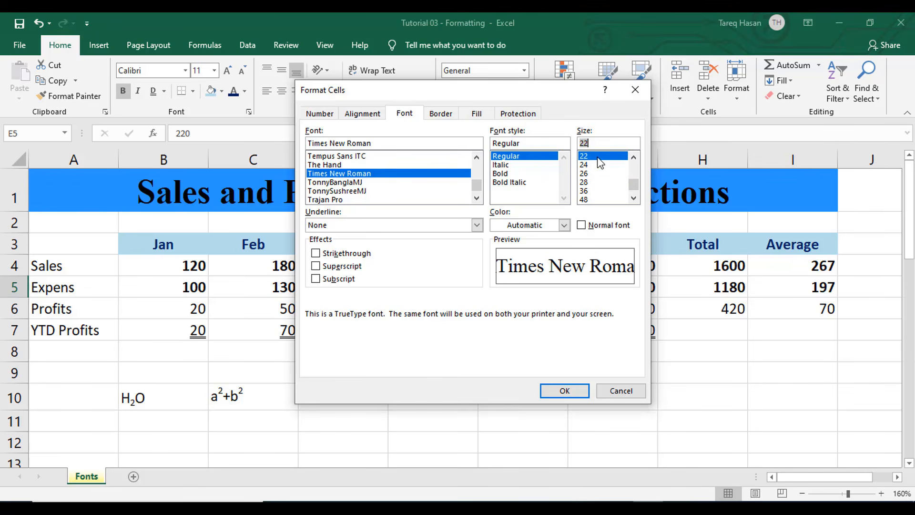
scroll(598, 194, "up", 2)
left_click(591, 182)
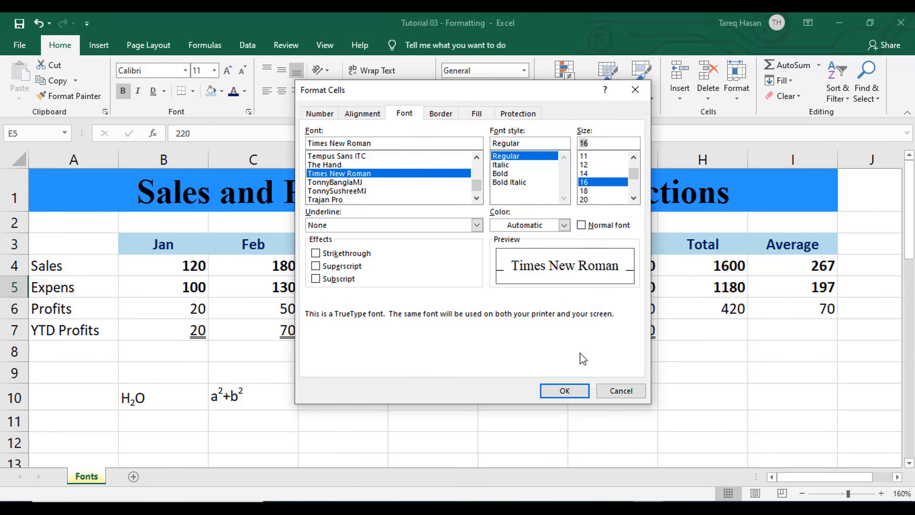
left_click(569, 392)
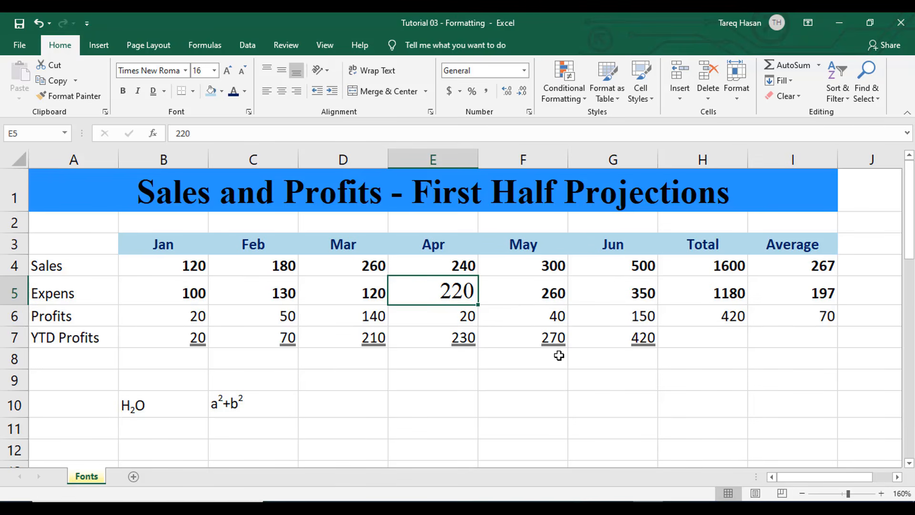
Undo the font change to cell E5
key("ctrl+z")
left_click(554, 386)
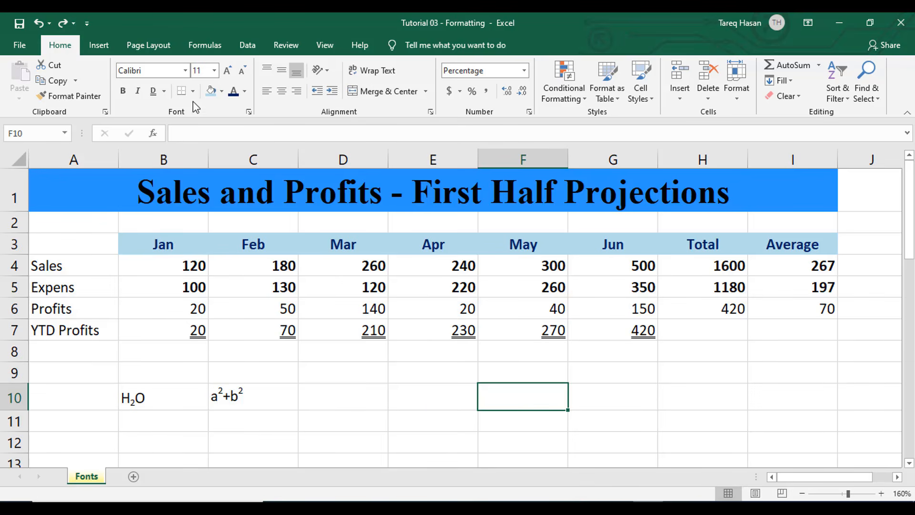
Inspect the subscript and superscript examples in B10 and C10
left_click(160, 403)
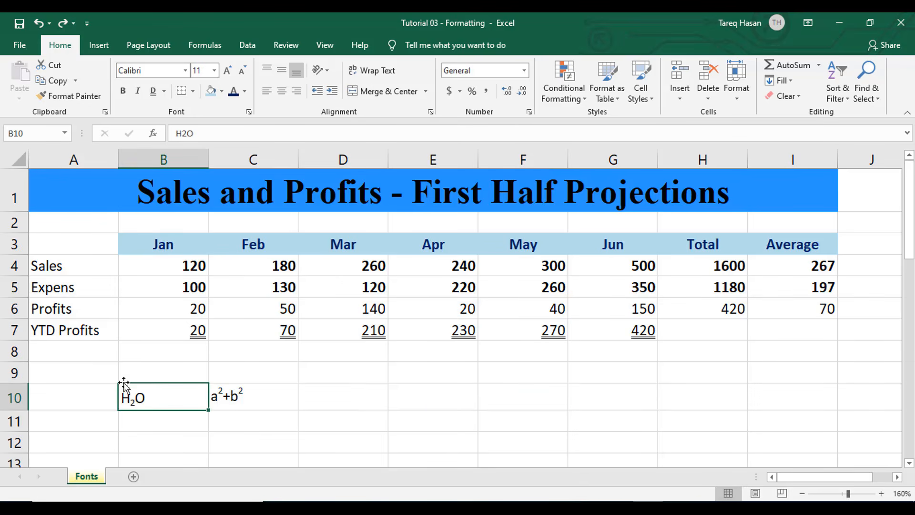
left_click(229, 396)
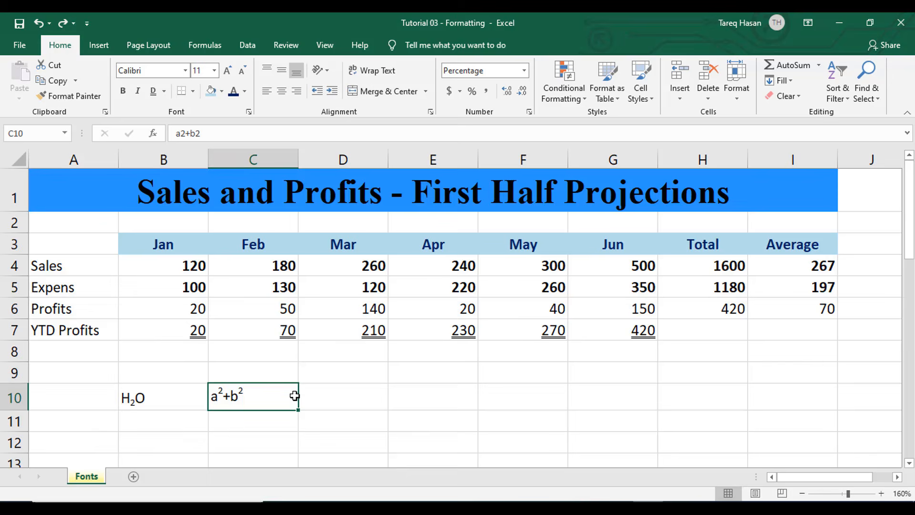
left_click(178, 422)
Enter H2O in cell E10
left_click(373, 400)
left_click(434, 403)
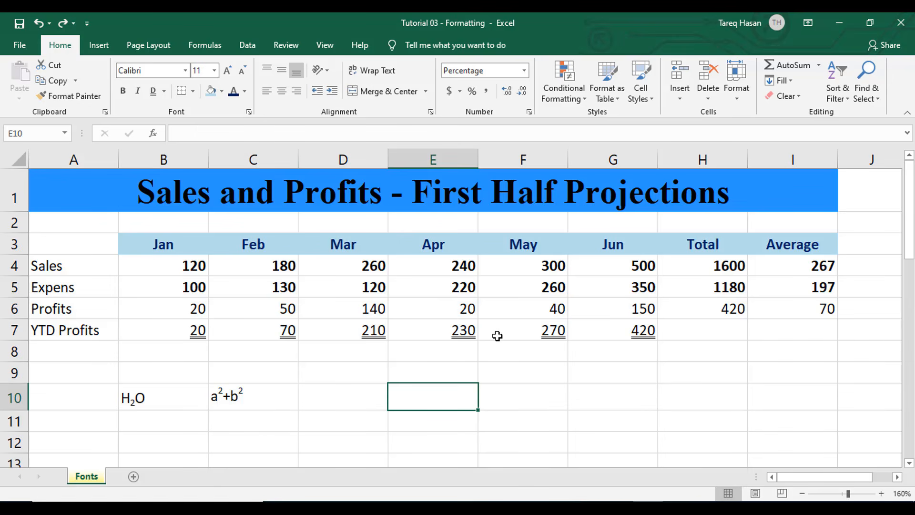
type("H")
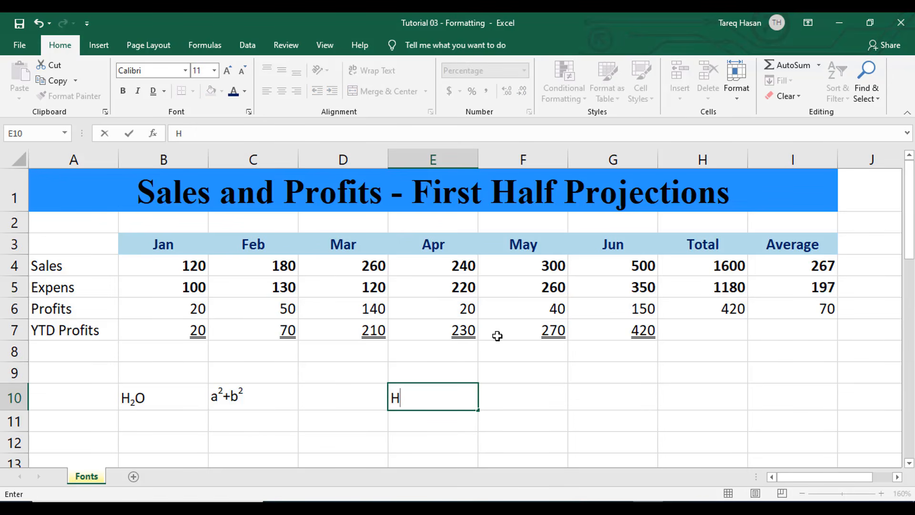
type("2O")
Format the 2 in E10's H2O as subscript
left_click_drag(407, 397, 400, 397)
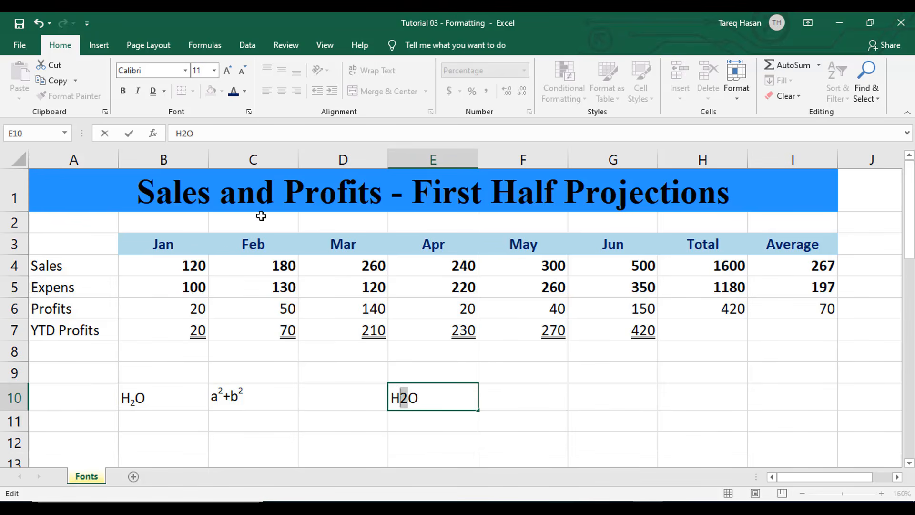
left_click(247, 112)
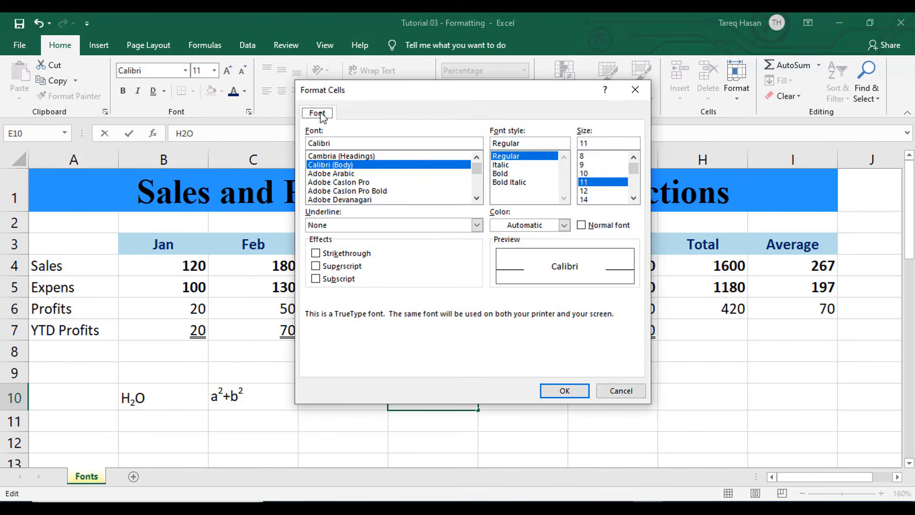
left_click_drag(467, 98, 677, 91)
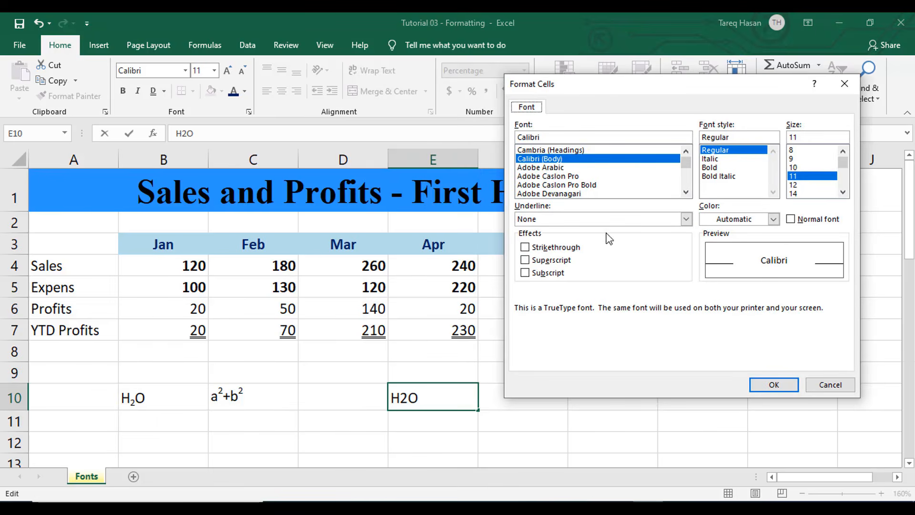
left_click(529, 276)
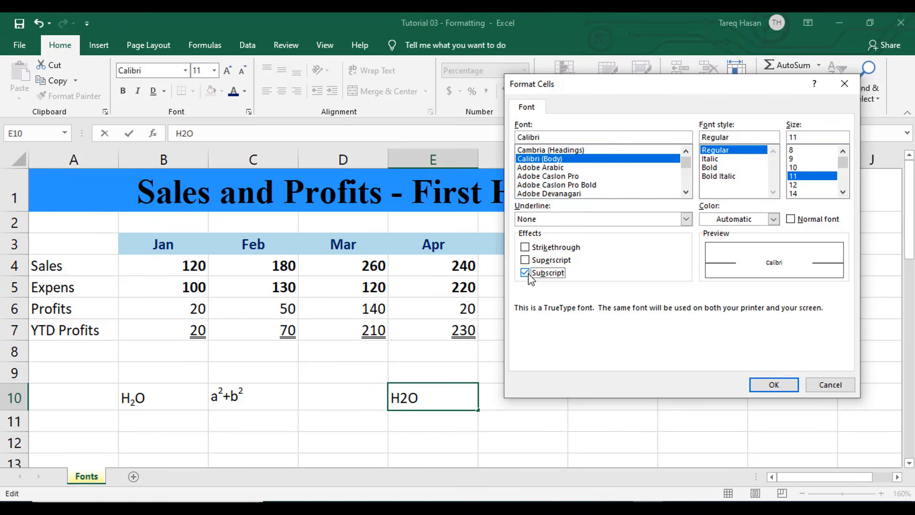
left_click(771, 386)
left_click(444, 397)
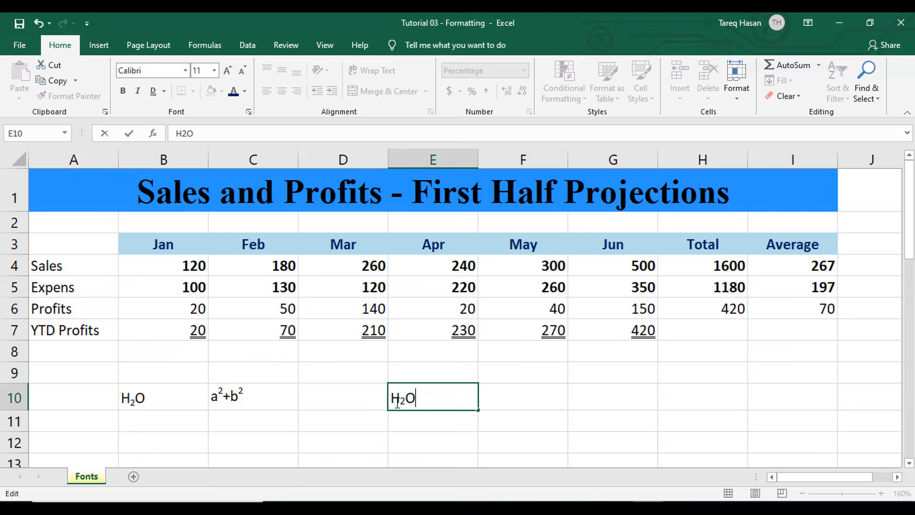
Enter a2+b2 in cell D10
left_click(335, 400)
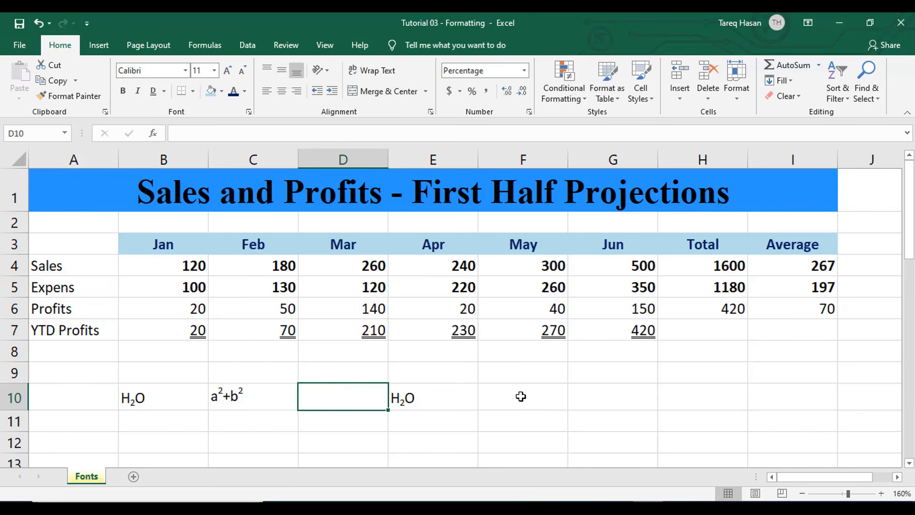
type("a2+")
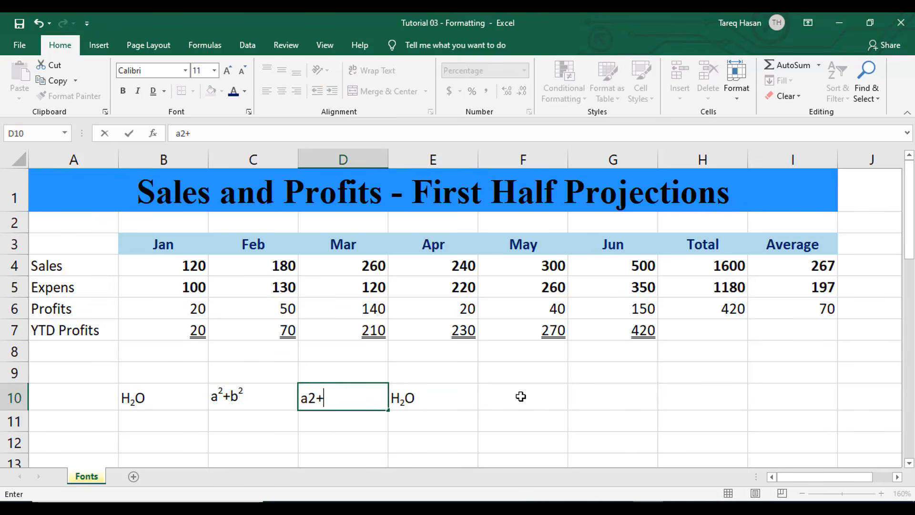
type("b2")
Format both 2s in D10's a2+b2 as superscript through the Format Cells font options
left_click_drag(308, 399, 316, 399)
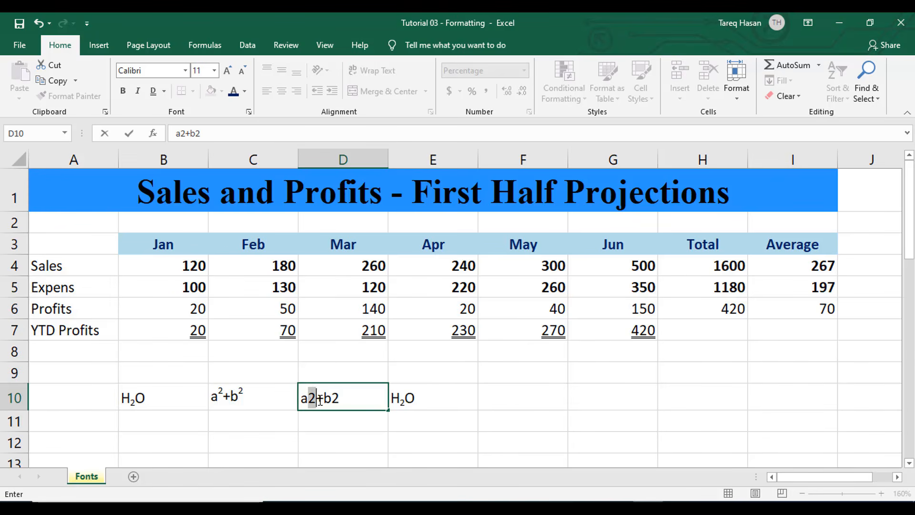
left_click(248, 112)
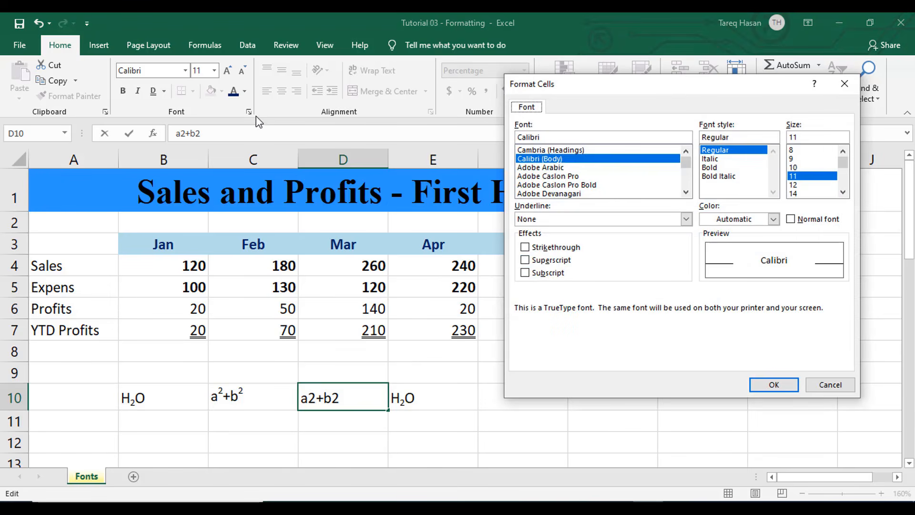
left_click(542, 261)
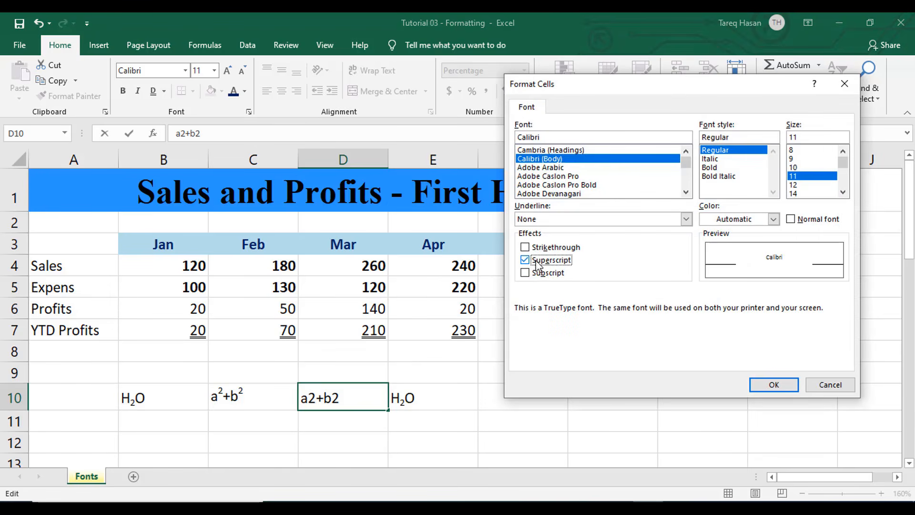
left_click(774, 385)
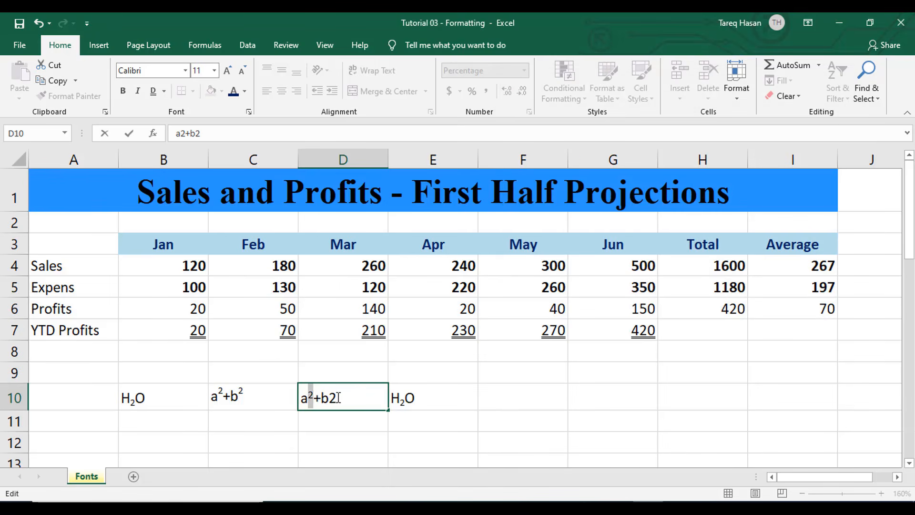
left_click_drag(329, 396, 337, 396)
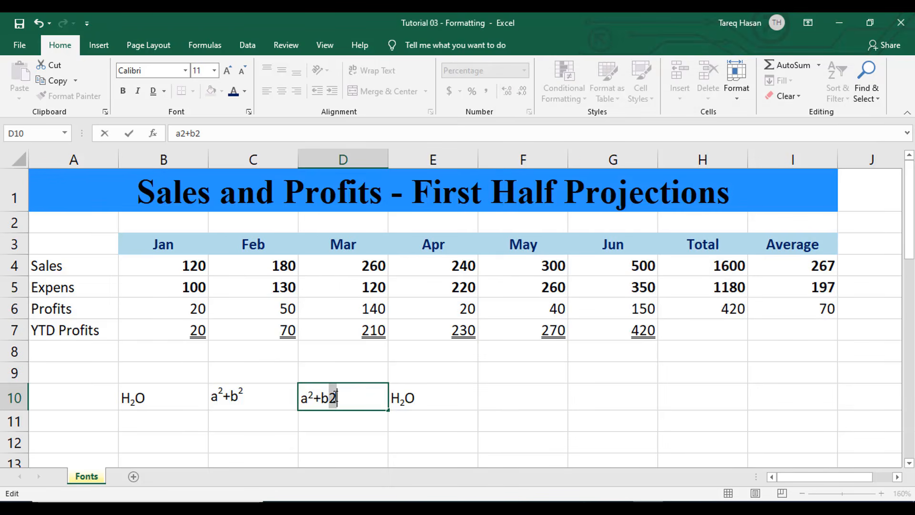
left_click(248, 114)
left_click(547, 262)
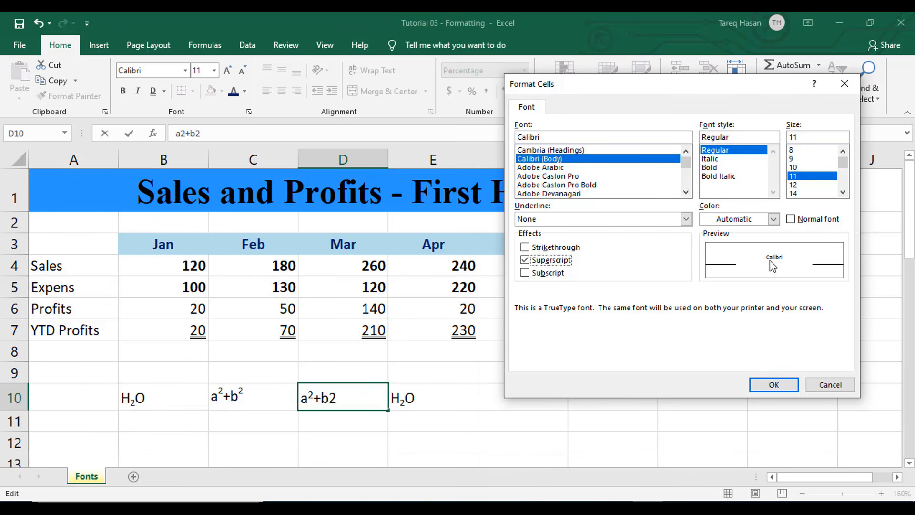
left_click(774, 385)
left_click(610, 388)
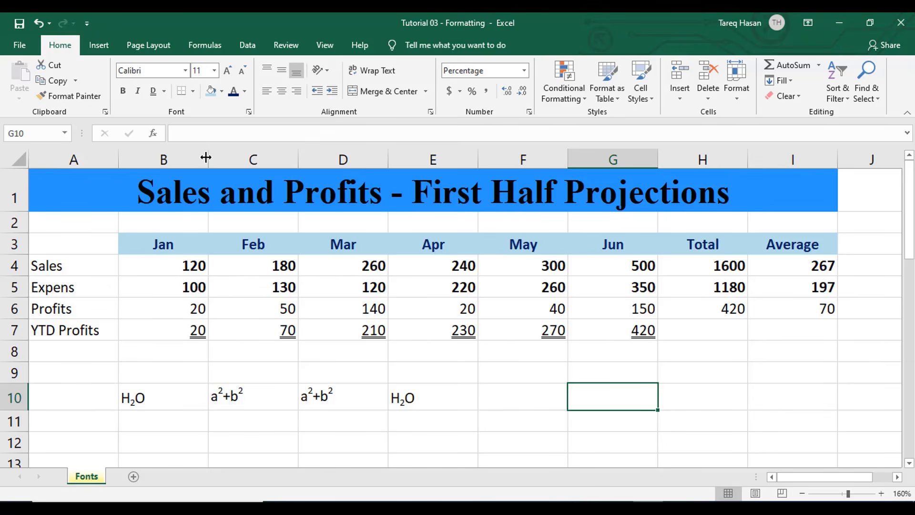
Narrow column B and then restore it to its original width
mouse_move(205, 157)
left_mouse_down()
mouse_move(172, 160)
mouse_move(197, 159)
left_mouse_up()
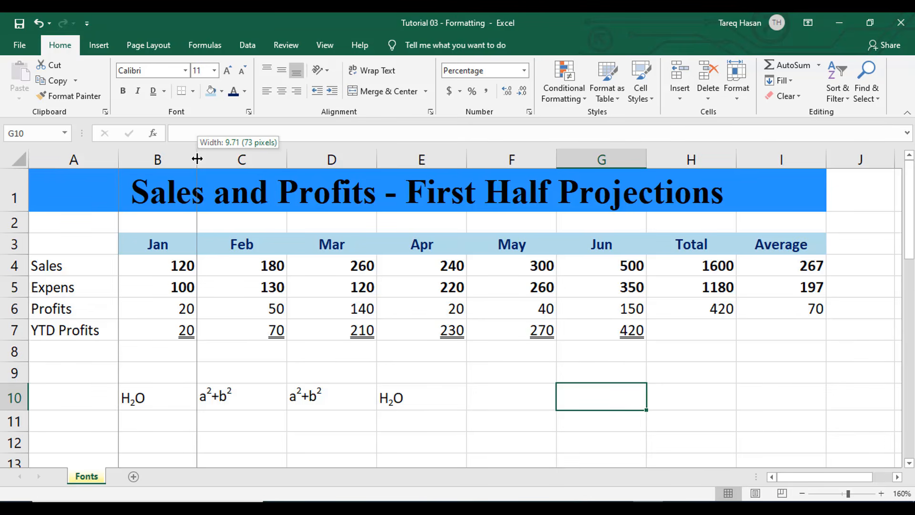
left_click_drag(197, 159, 208, 160)
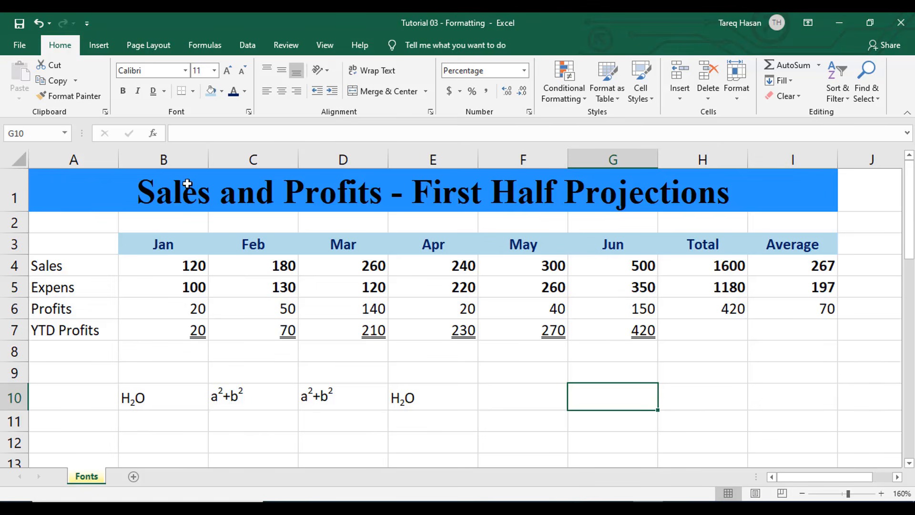
Try AutoFit Column Width on the header range B3:I3 and undo it
left_click_drag(155, 242, 826, 234)
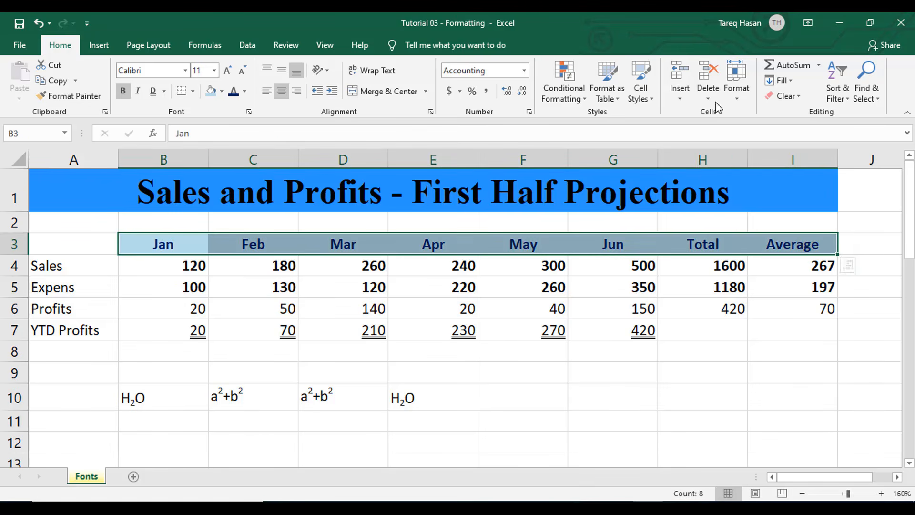
left_click(738, 91)
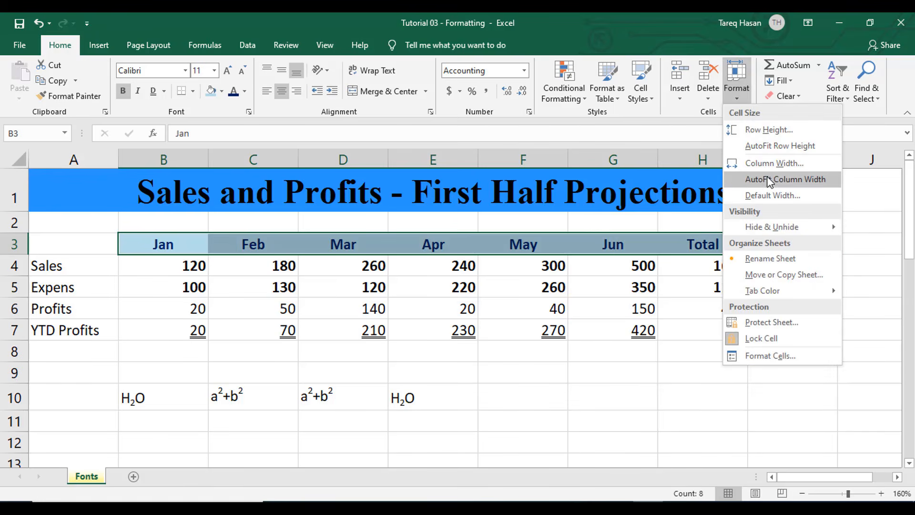
left_click(767, 178)
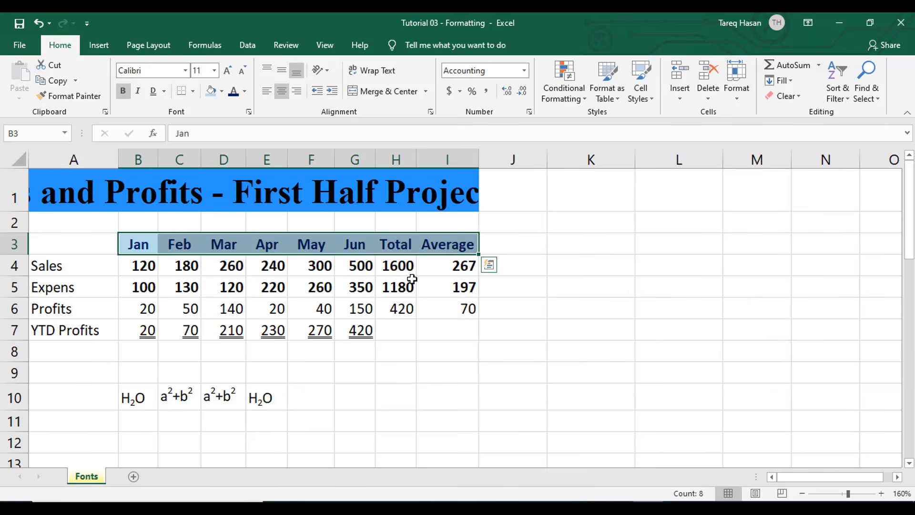
key("ctrl+z")
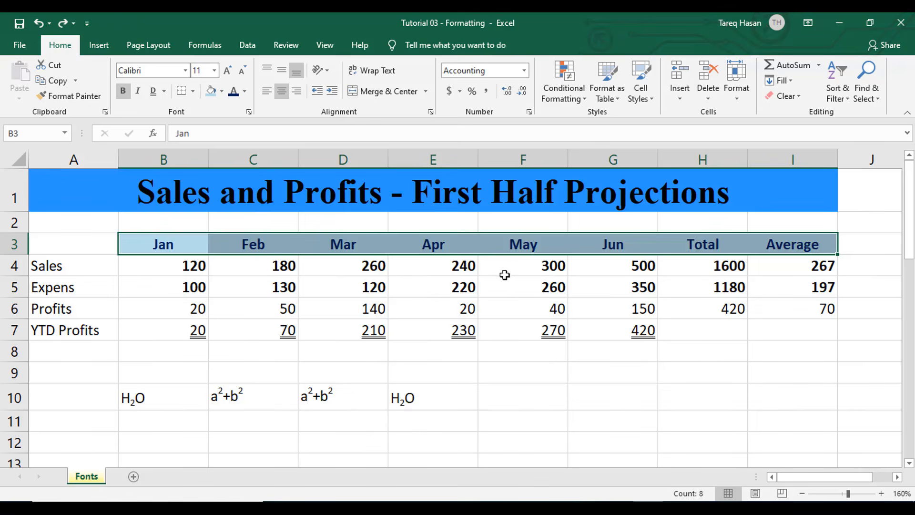
left_click(498, 273)
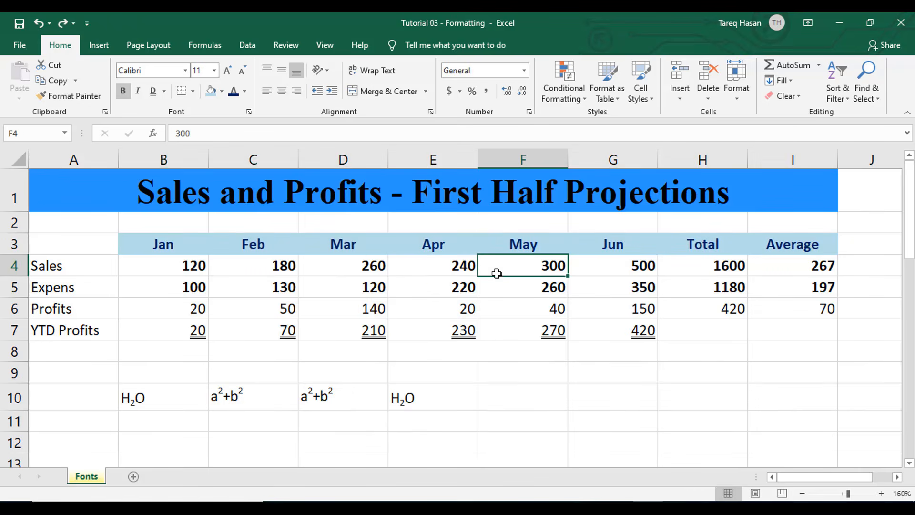
left_click(82, 157)
left_click(135, 159)
mouse_move(116, 160)
left_mouse_down()
mouse_move(98, 160)
mouse_move(116, 160)
left_mouse_up()
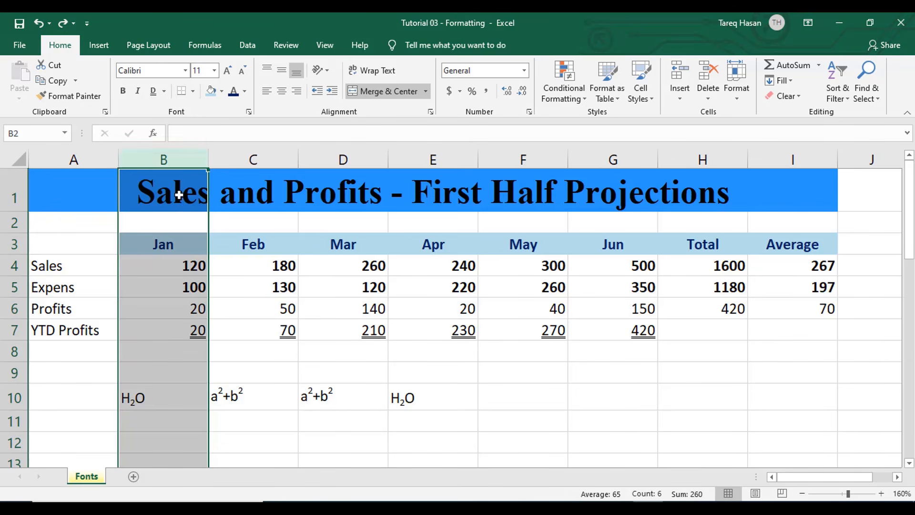
left_click(303, 263)
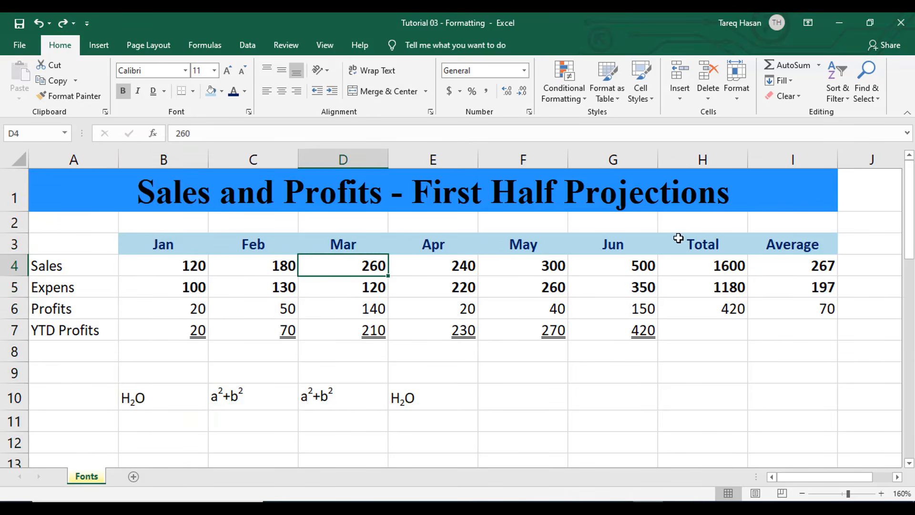
Select columns A through I and adjust all their widths together
left_click_drag(73, 159, 808, 157)
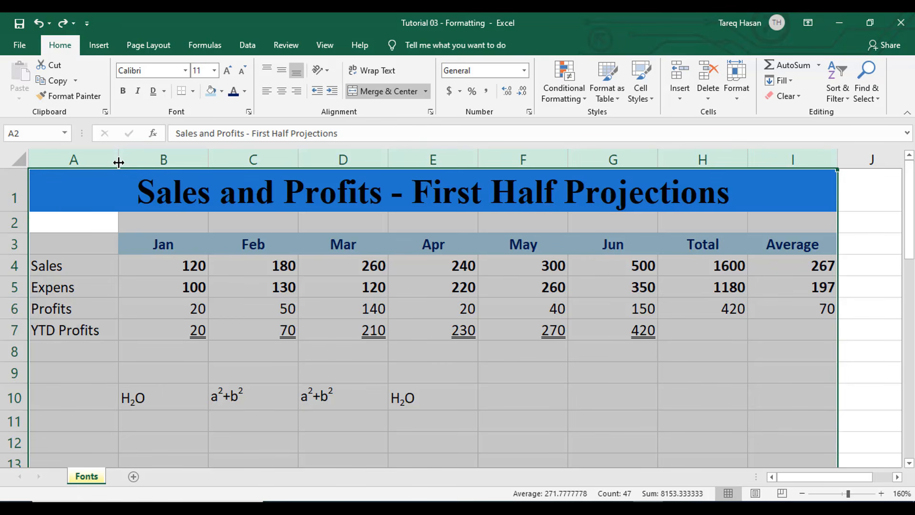
left_click_drag(118, 163, 102, 162)
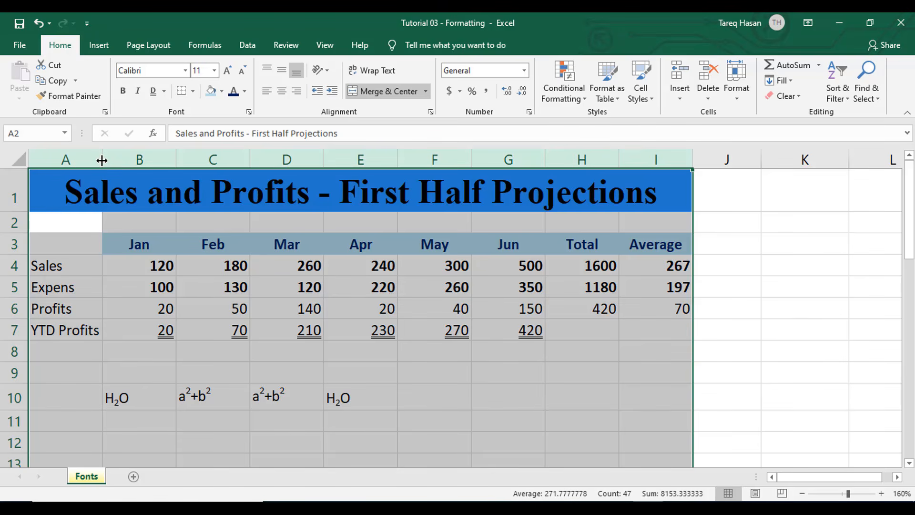
left_click_drag(102, 160, 138, 162)
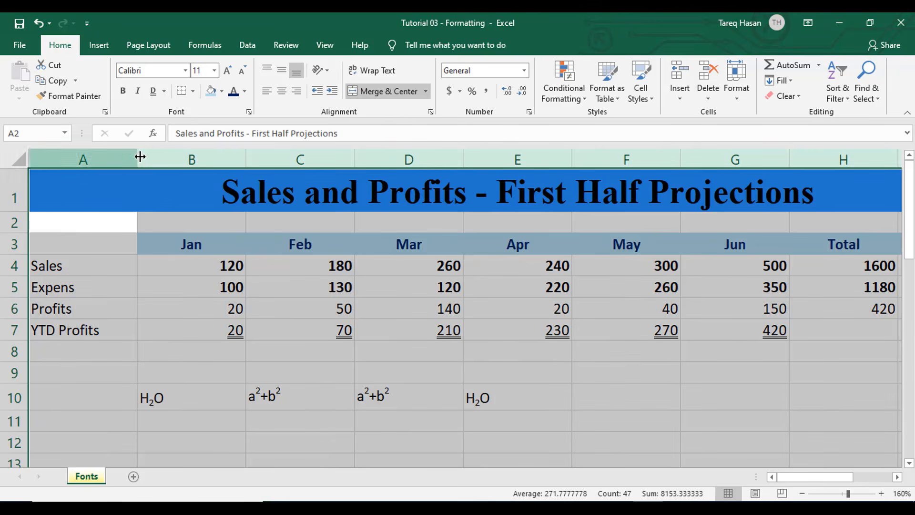
left_click_drag(135, 156, 123, 158)
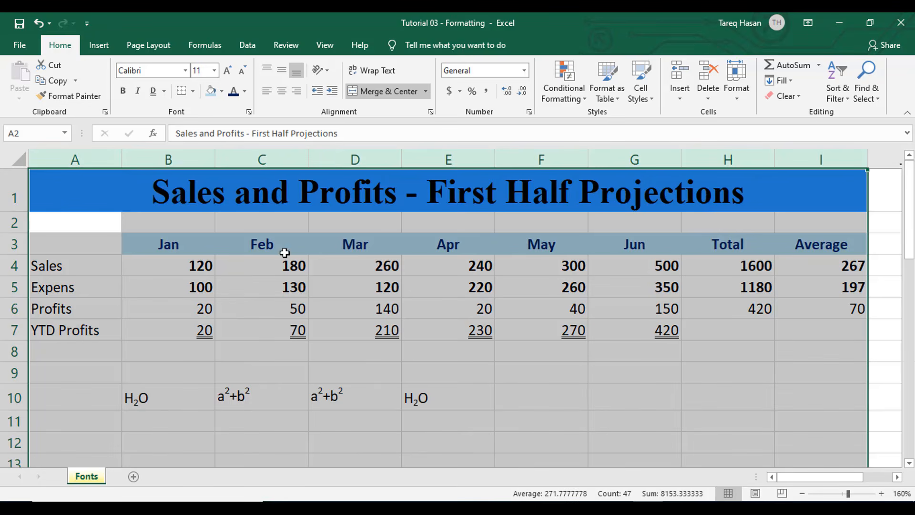
Try AutoFit Column Width on columns A through I and undo it
left_click(741, 93)
left_click(763, 180)
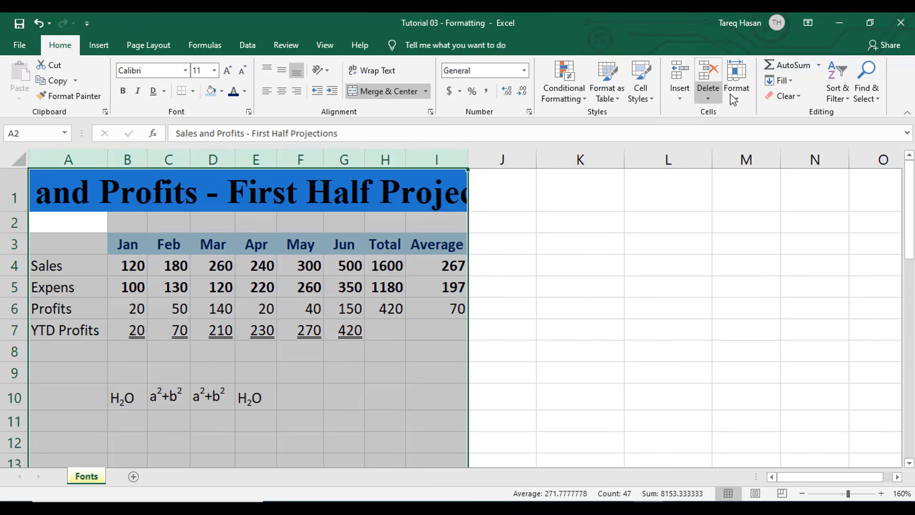
key("ctrl+z")
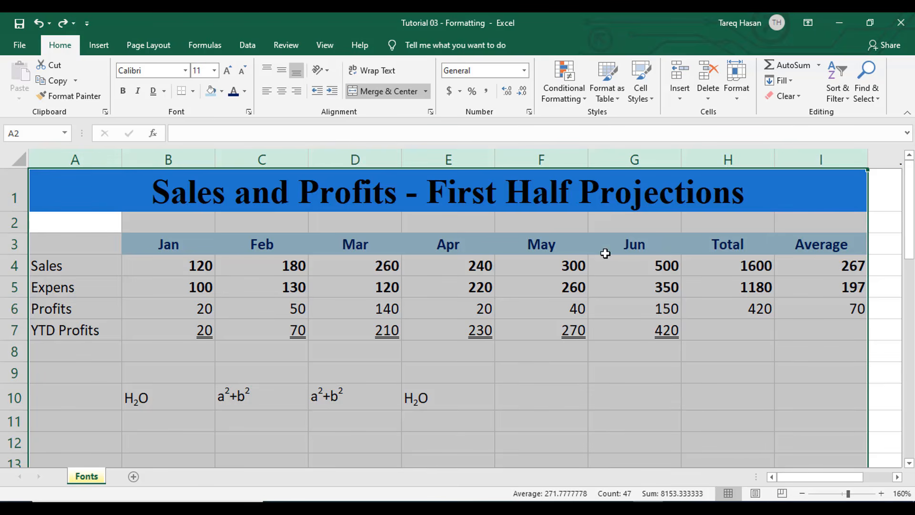
Autofit columns A through I, then widen them all together to an even width
double_click(123, 161)
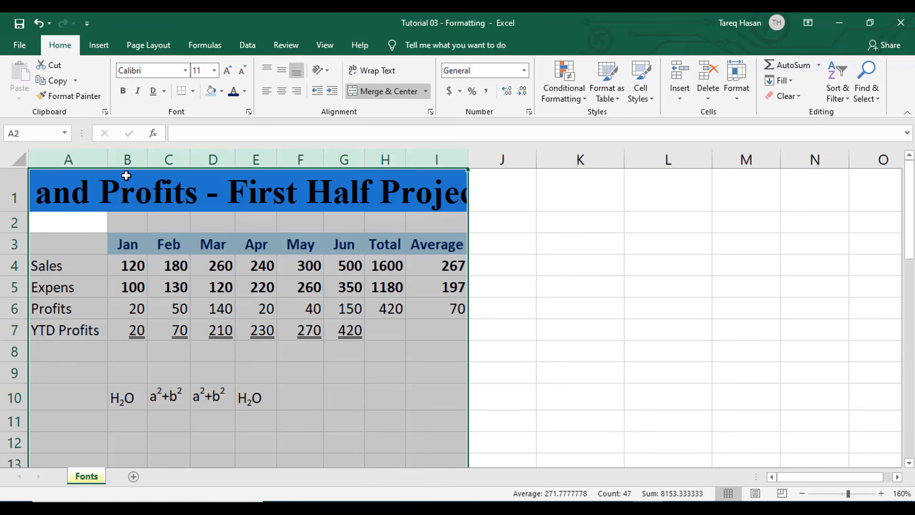
mouse_move(107, 158)
left_mouse_down()
mouse_move(132, 158)
mouse_move(117, 163)
left_mouse_up()
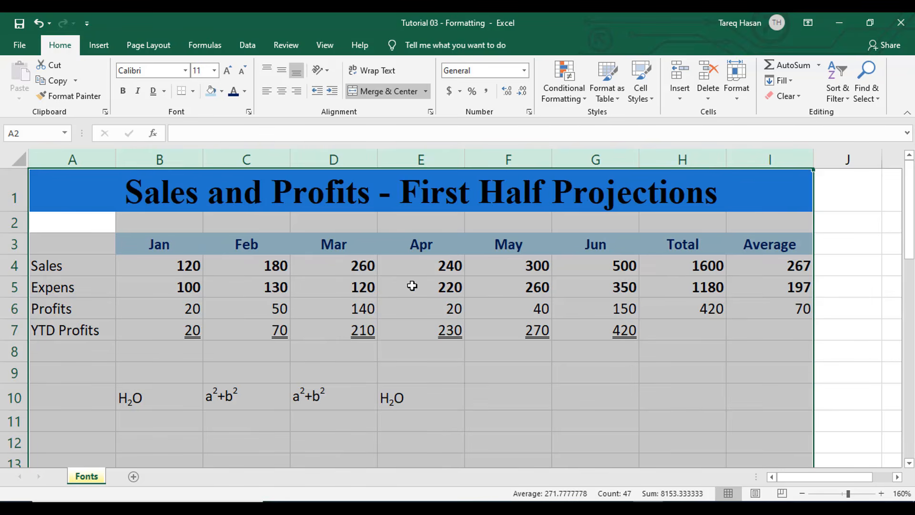
left_click(602, 401)
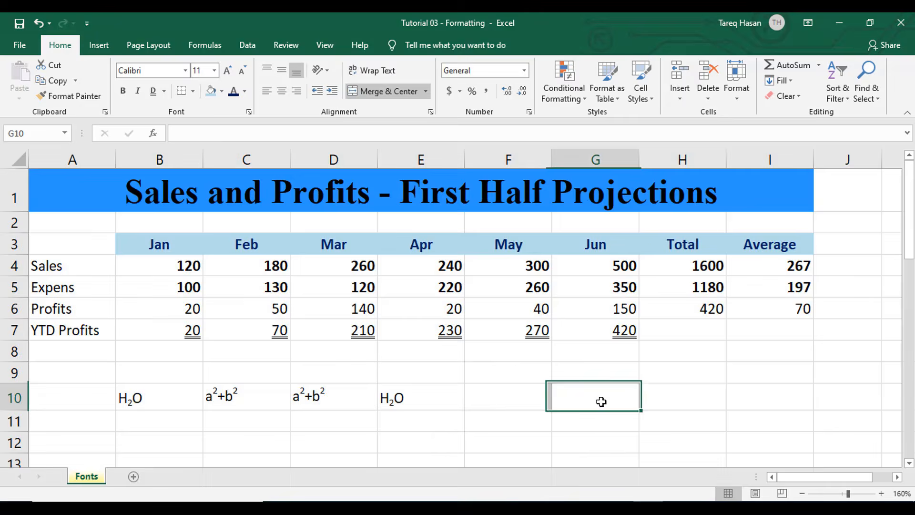